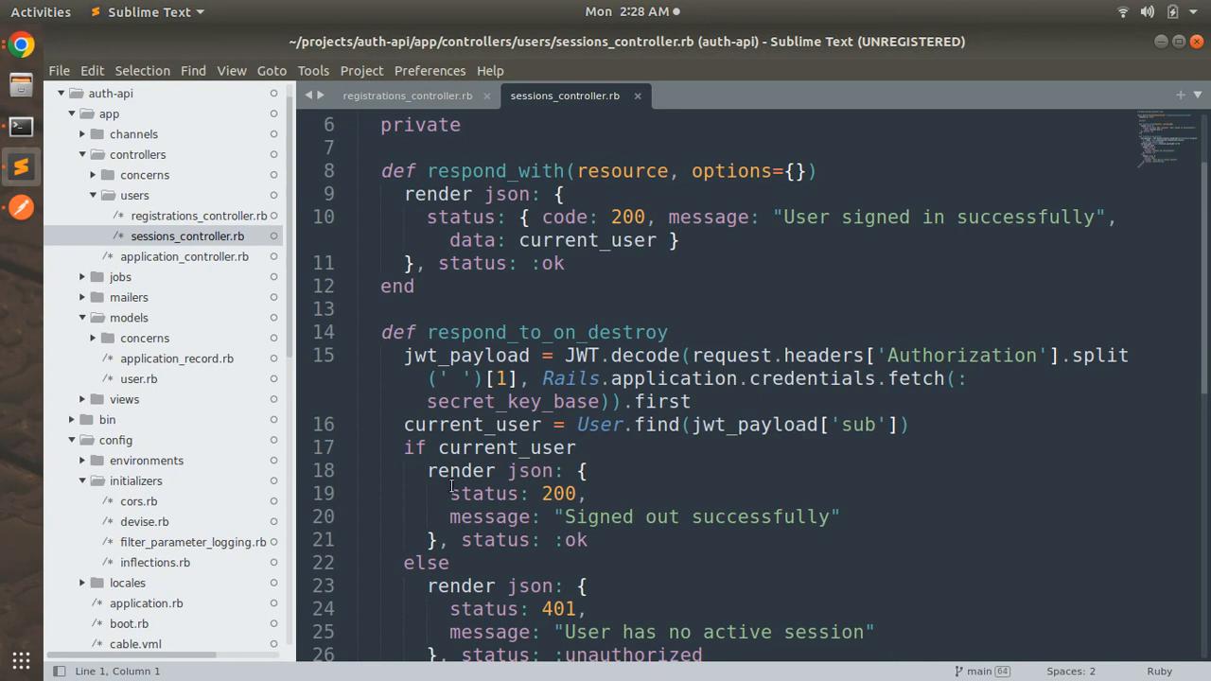
# Create a new file in the controllers folder and save it as members_controller.rb.
pyautogui.rightClick(157, 157)
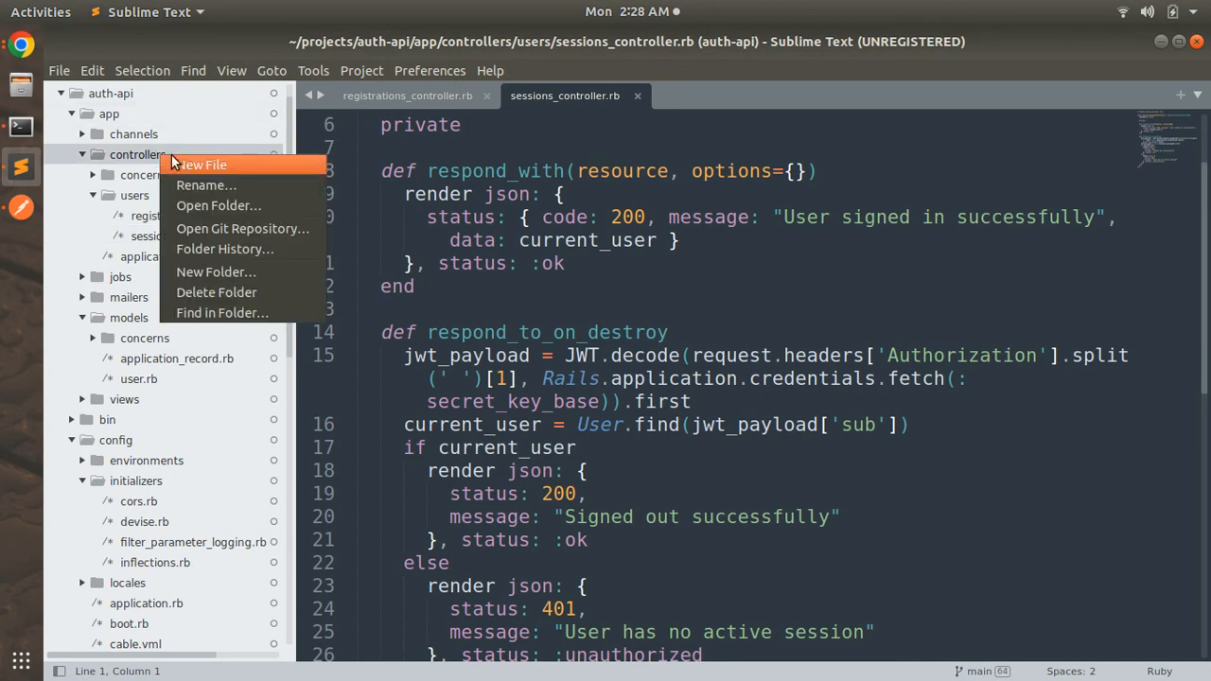
pyautogui.click(183, 160)
pyautogui.hotkey('ctrl', 's')
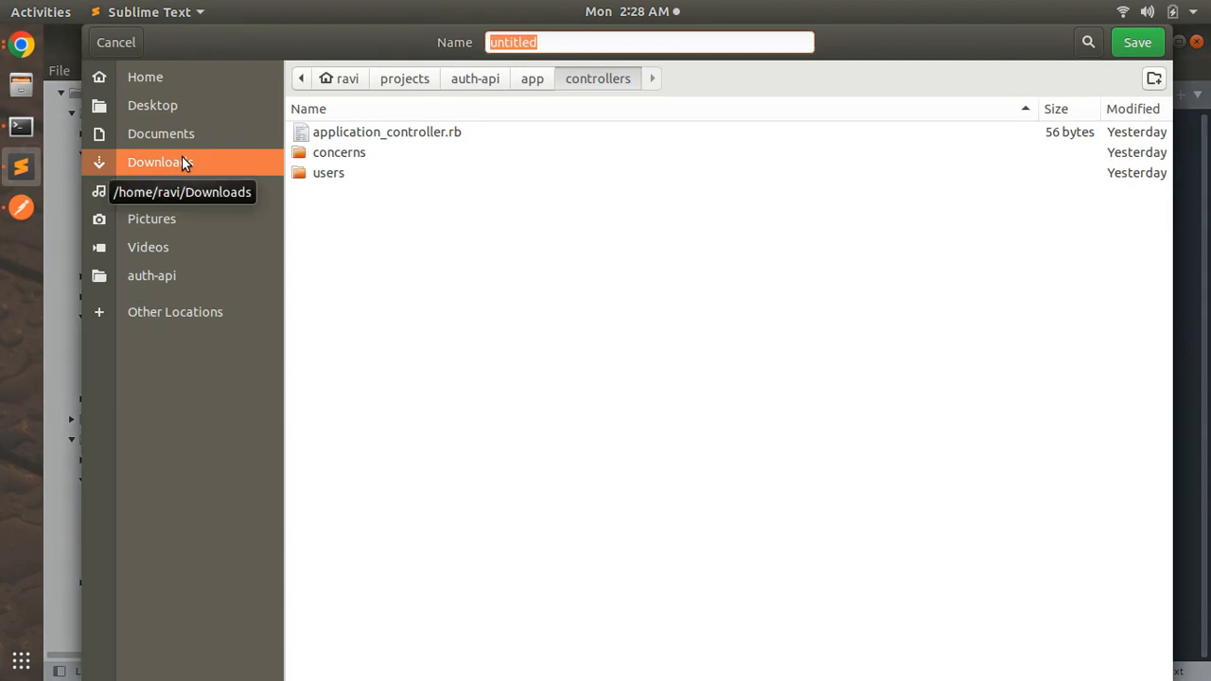
pyautogui.write('member')
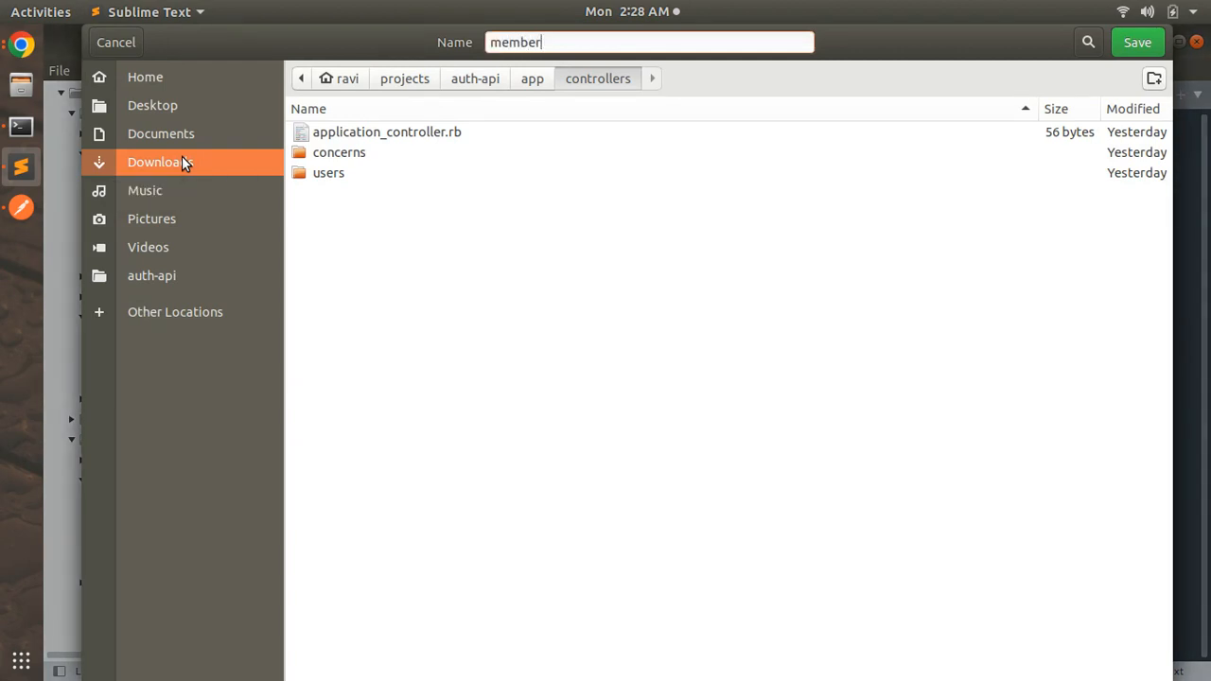
pyautogui.write('s_control')
pyautogui.write('ler.rb')
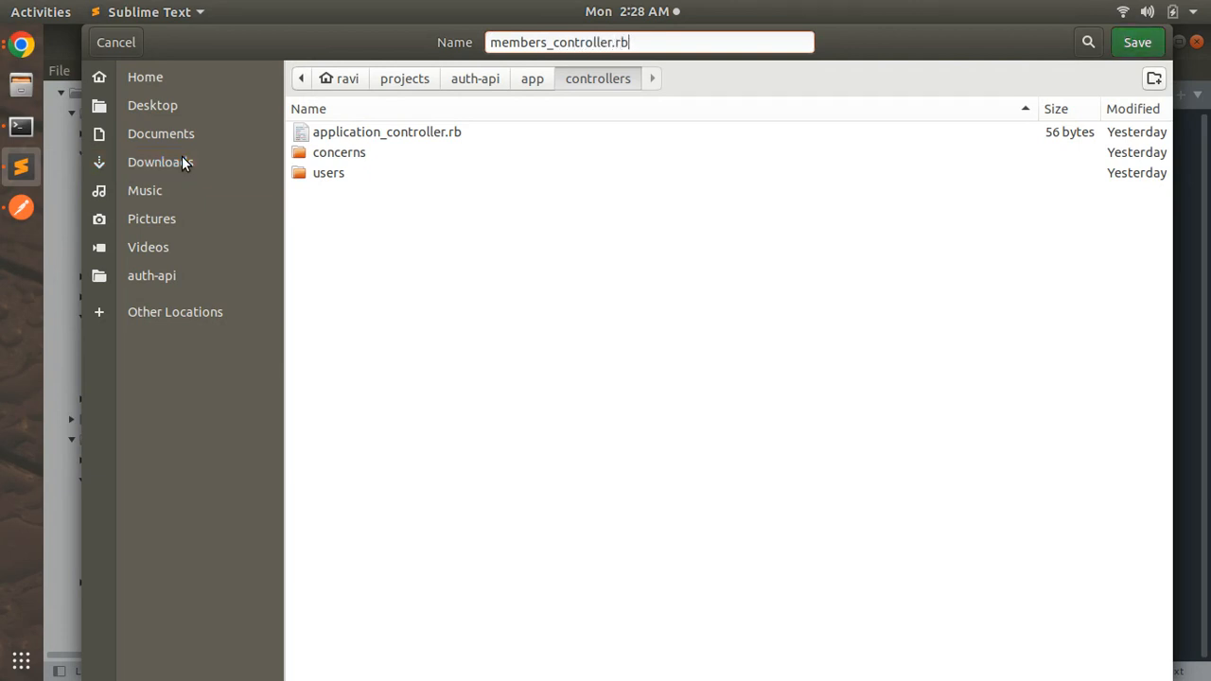
pyautogui.press('Return')
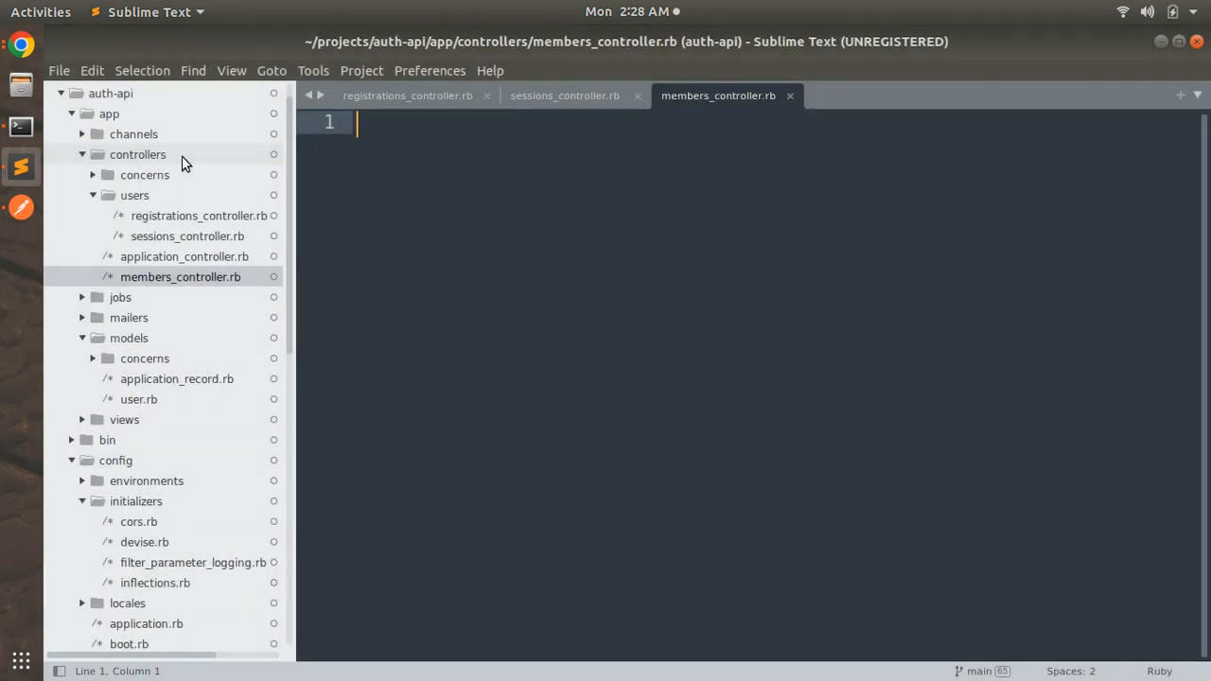
pyautogui.write('class Mem')
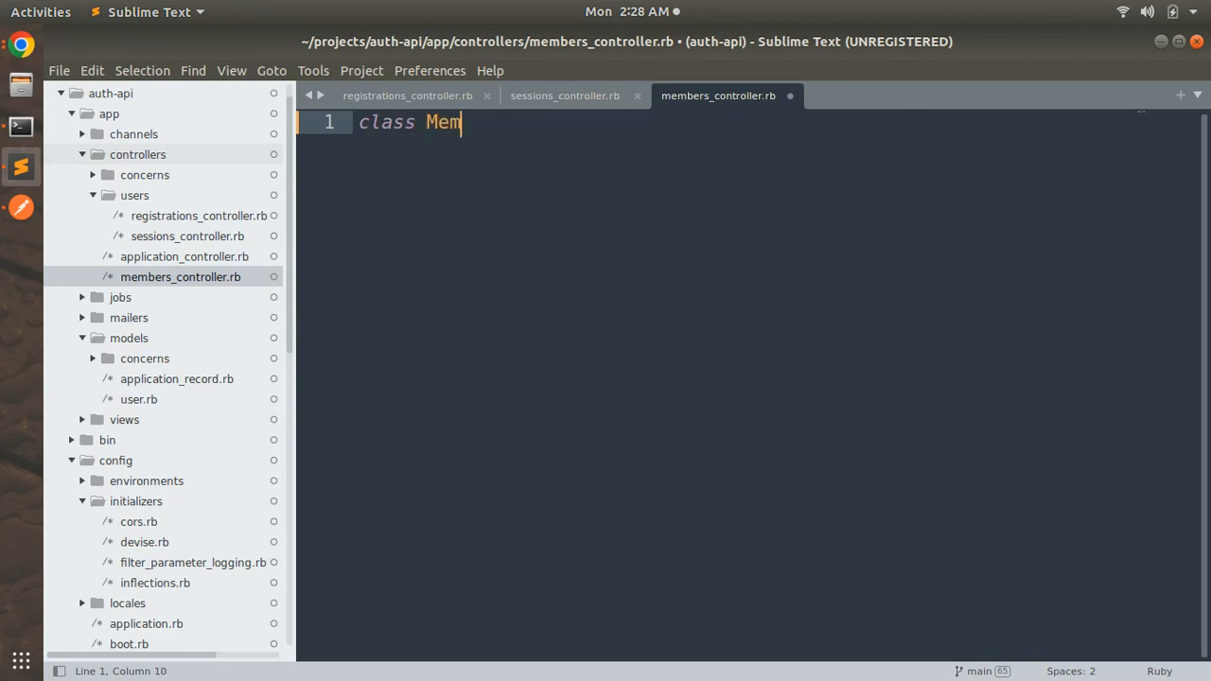
pyautogui.write('bersC')
pyautogui.write('ontroller ')
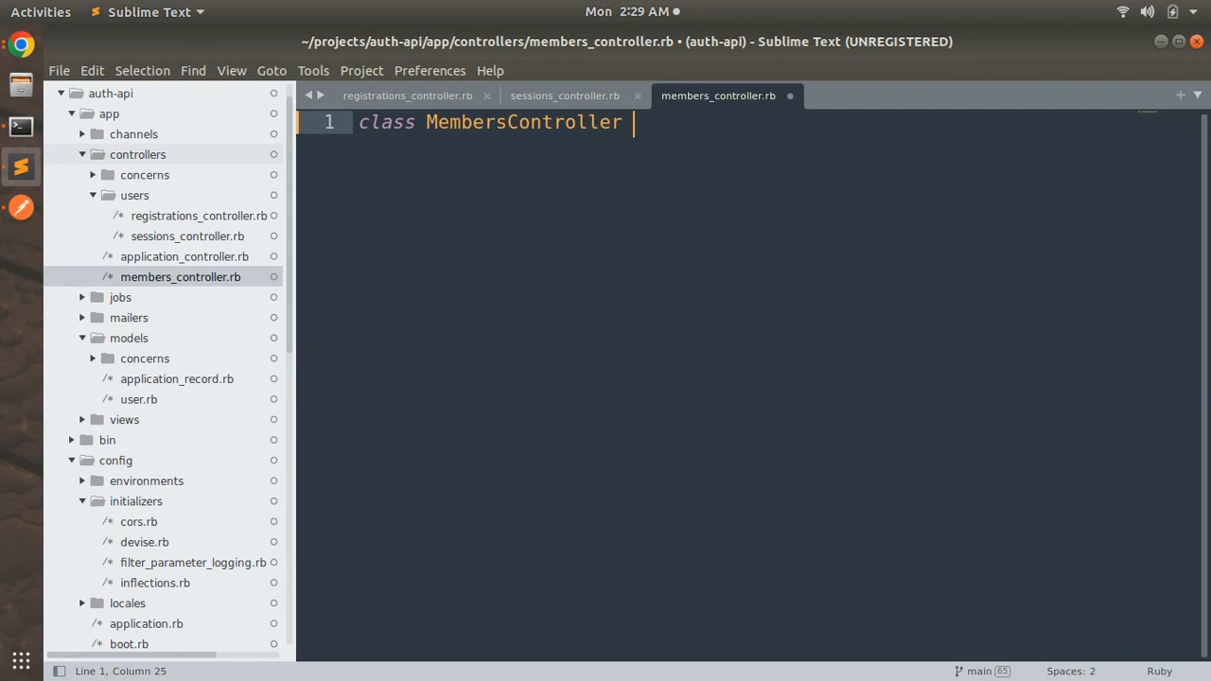
pyautogui.write('< App')
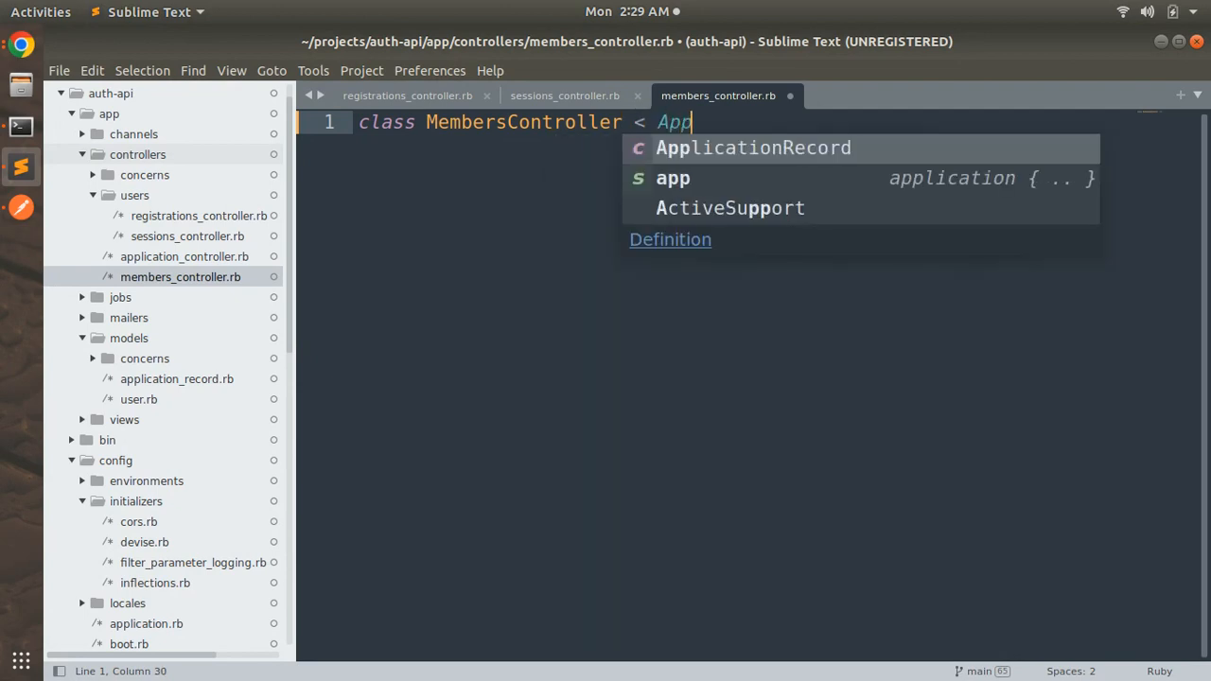
pyautogui.write('lic')
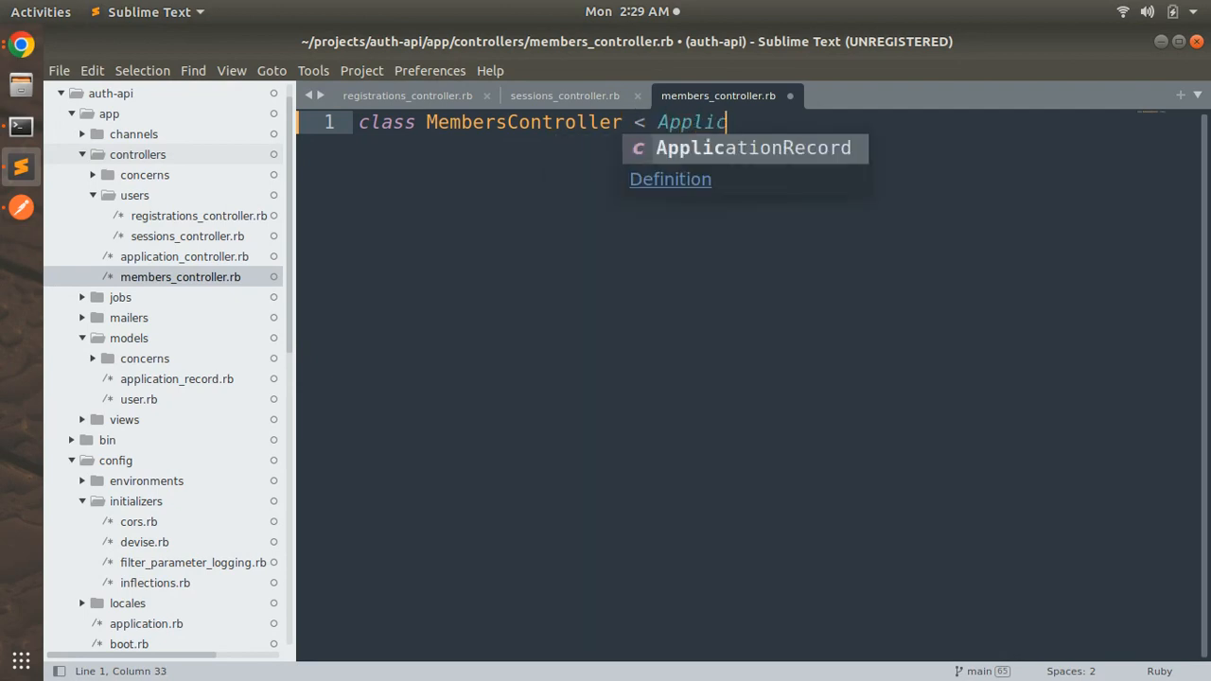
pyautogui.write('ai')
# Define class MembersController < ApplicationController with its end, fixing the ApplicationCOntroller typo.
pyautogui.press('BackSpace')
pyautogui.write('tionCOnt')
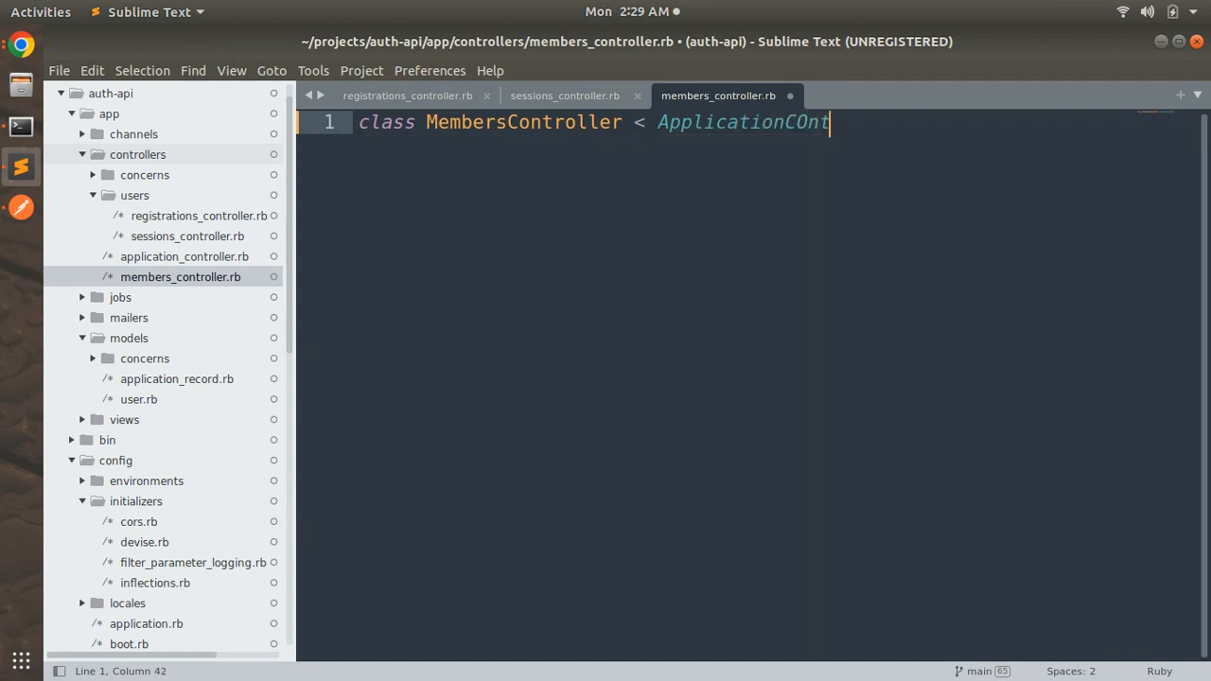
pyautogui.write('roller')
pyautogui.press('Return')
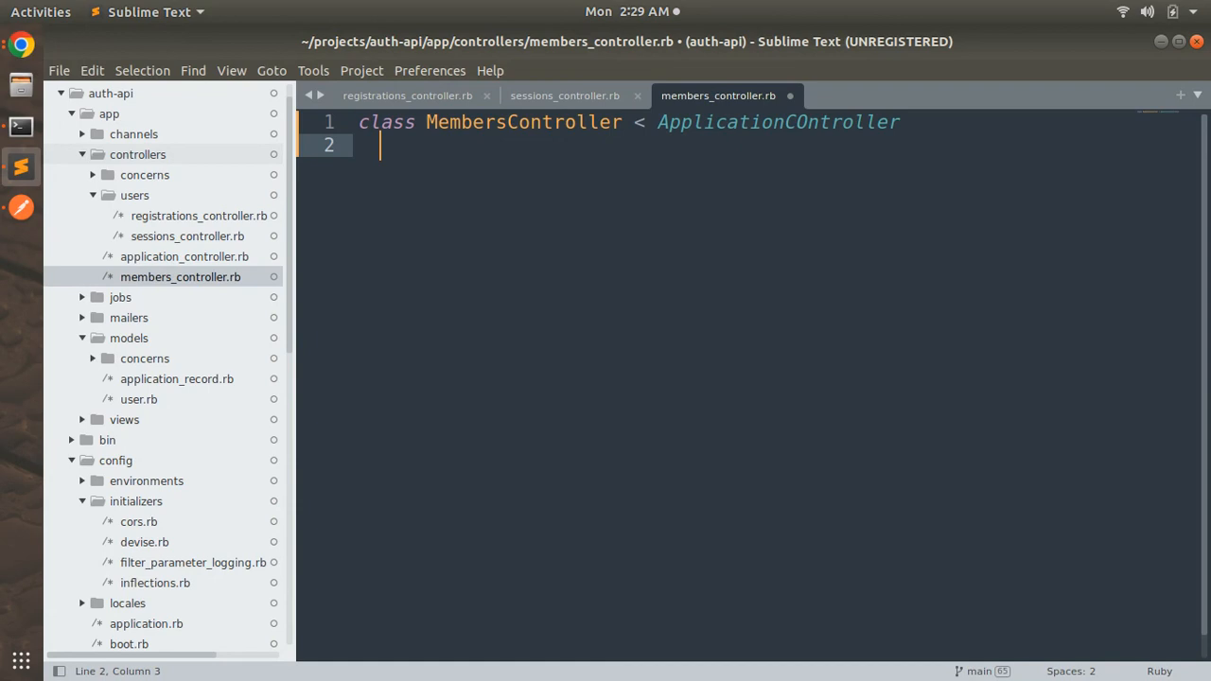
pyautogui.write('end')
pyautogui.press('Return')
pyautogui.click(354, 142)
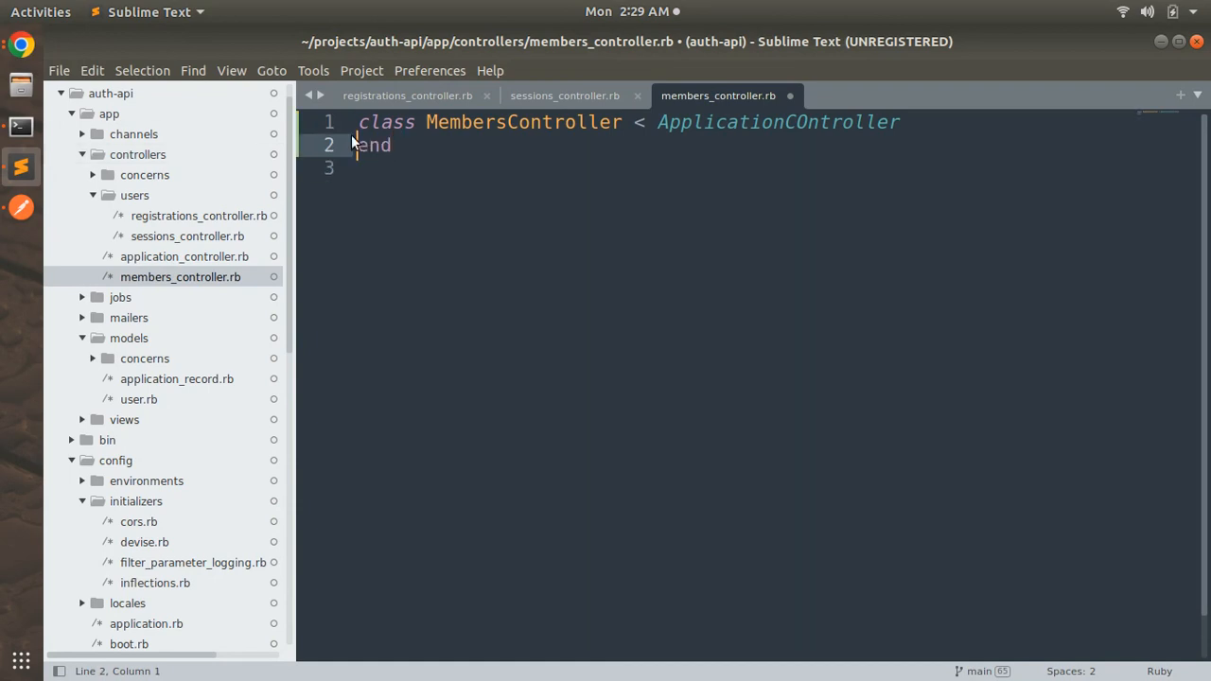
pyautogui.click(816, 121)
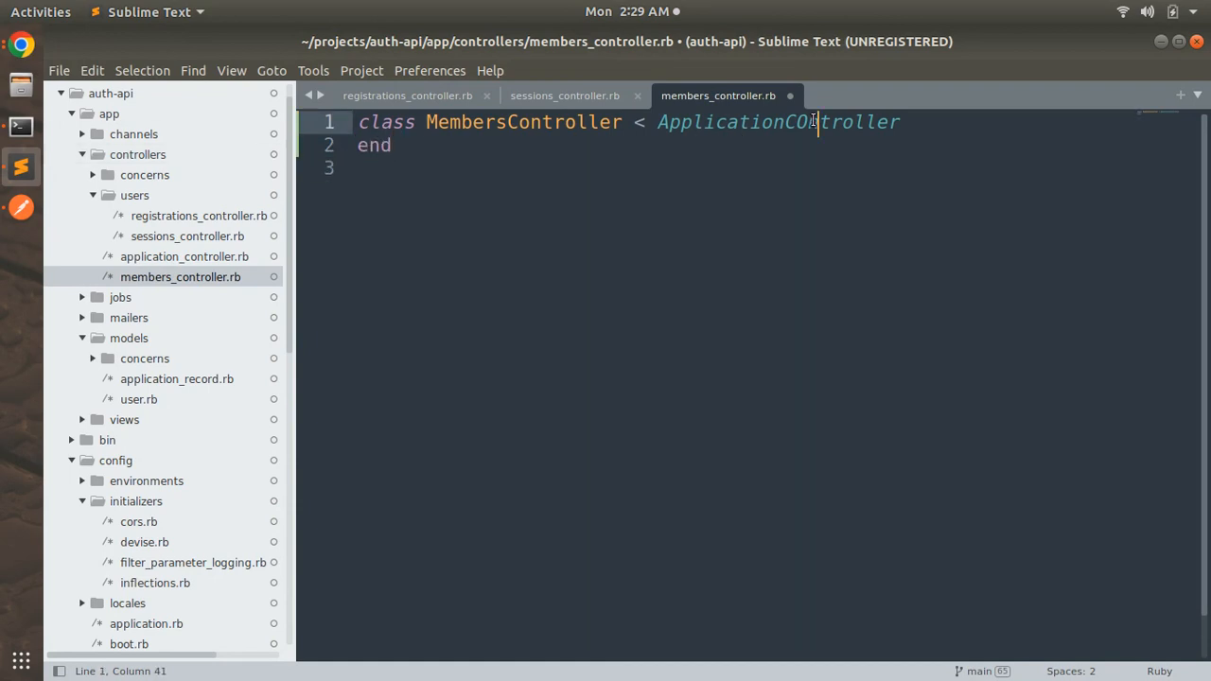
pyautogui.press('Left')
pyautogui.press('BackSpace')
pyautogui.write('o')
pyautogui.press('Down')
pyautogui.hotkey('shift', 'Home')
pyautogui.press('Left')
pyautogui.press('Return')
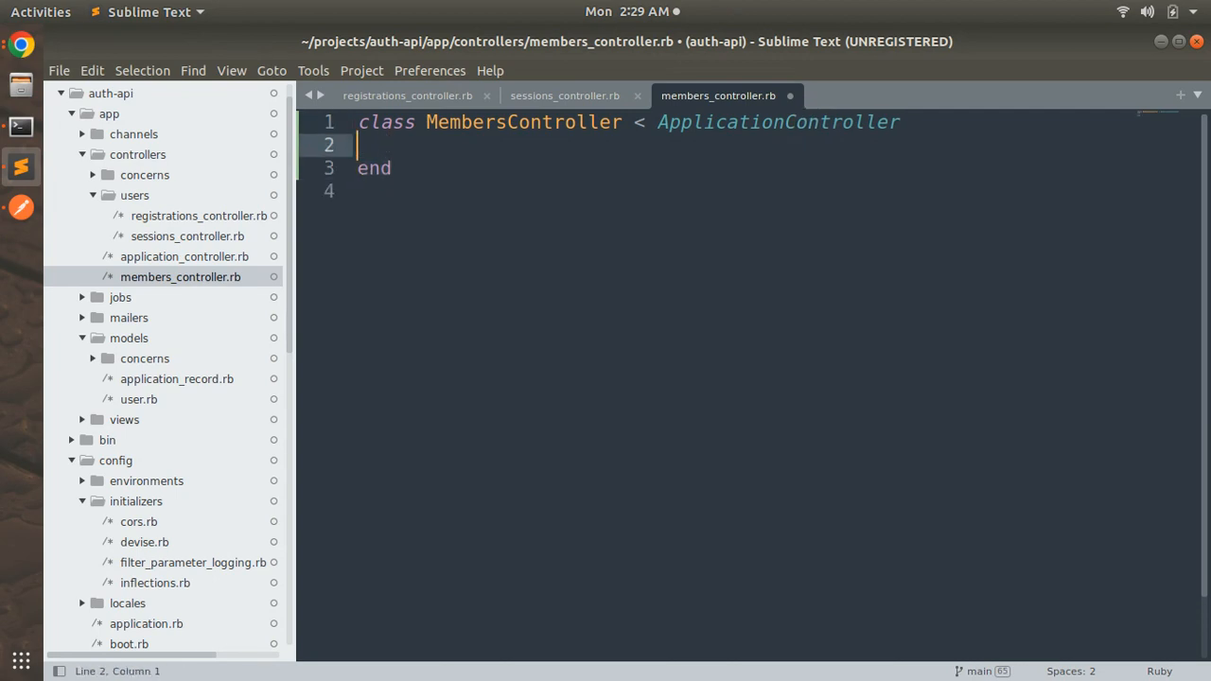
pyautogui.press('Tab')
pyautogui.write('def')
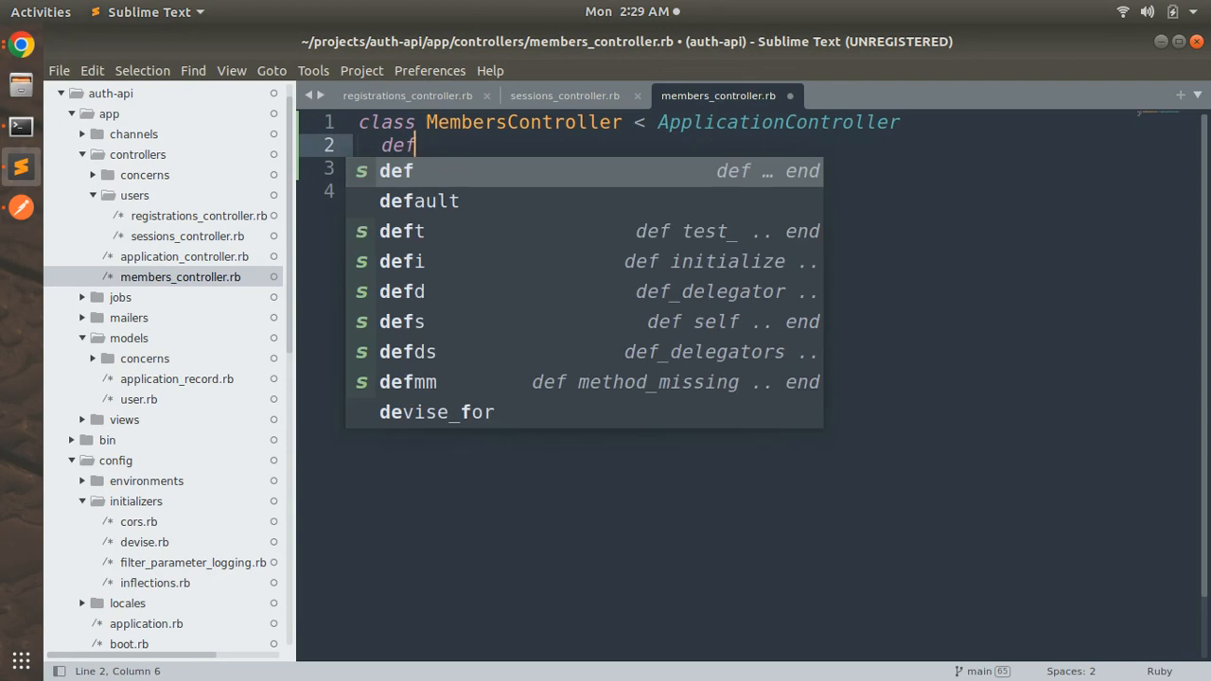
pyautogui.write(' ind')
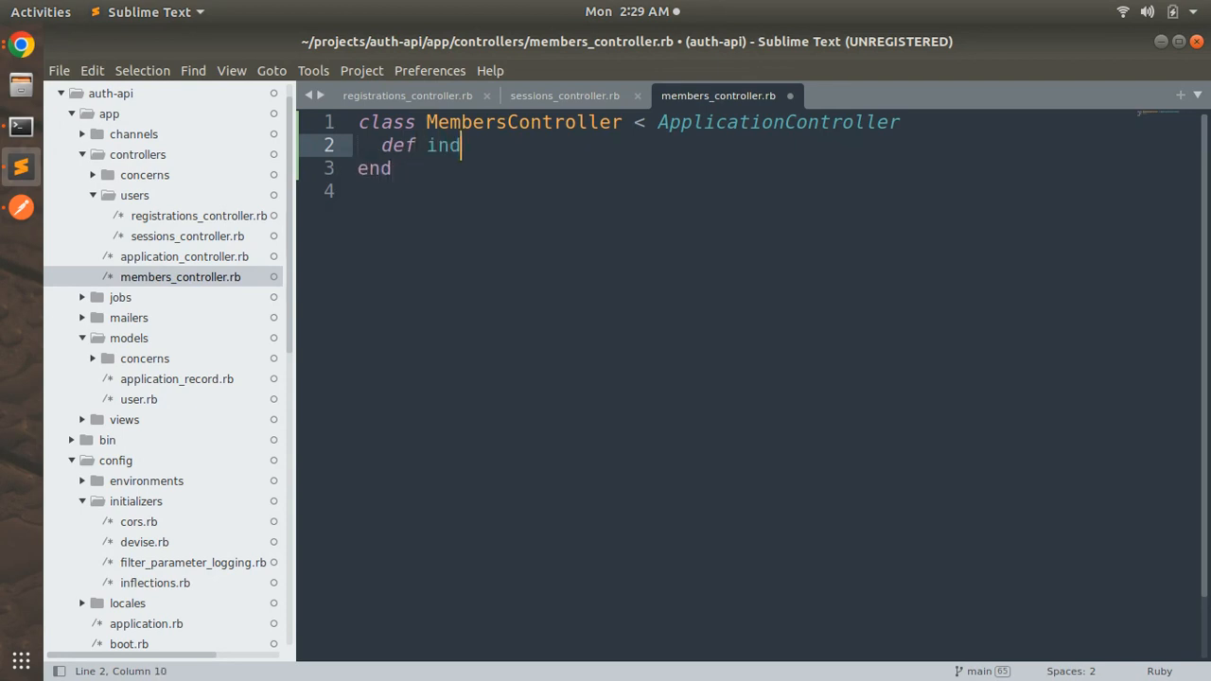
pyautogui.write('ex')
# Add def index rendering json: current_user, status: :ok, and save the file.
pyautogui.press('Return')
pyautogui.write('end')
pyautogui.hotkey('ctrl', 'd')
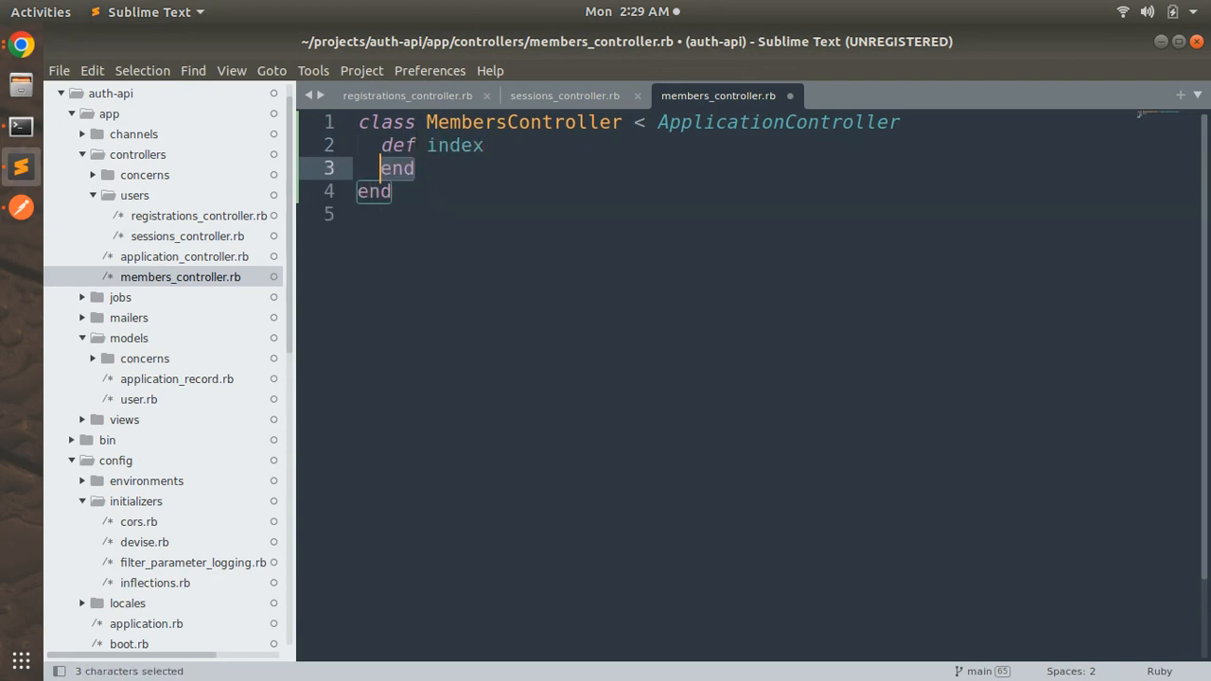
pyautogui.press('Left')
pyautogui.press('Return')
pyautogui.press('Up')
pyautogui.press('Tab')
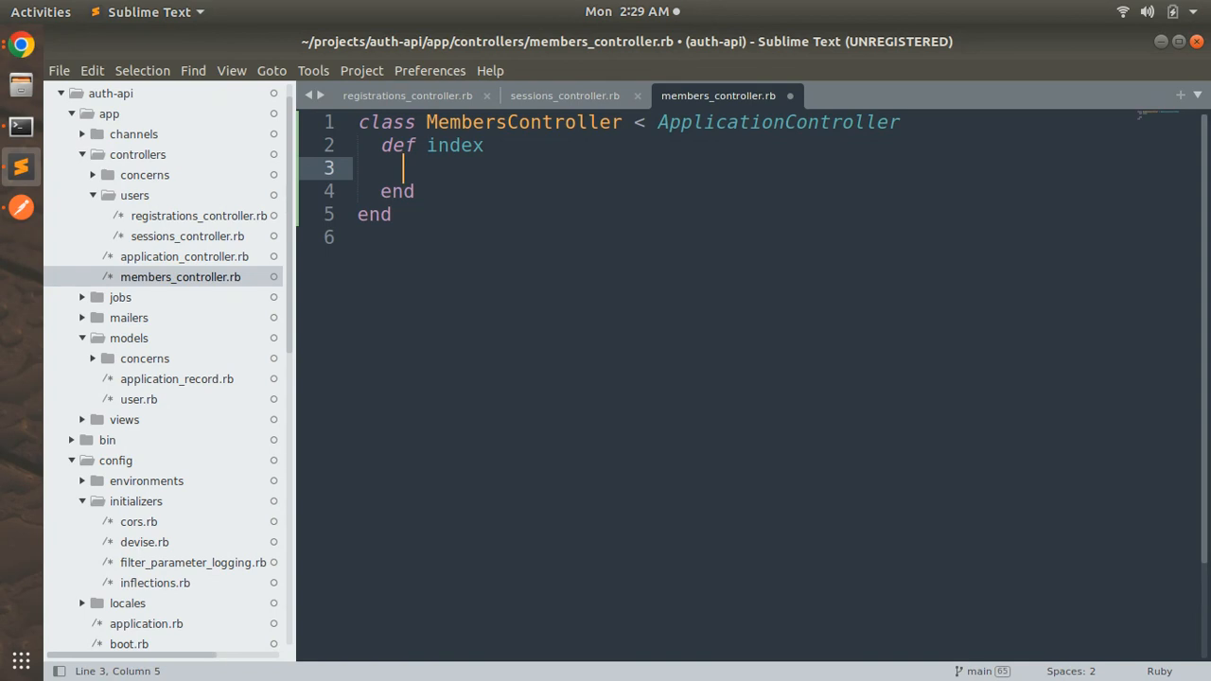
pyautogui.write('render j')
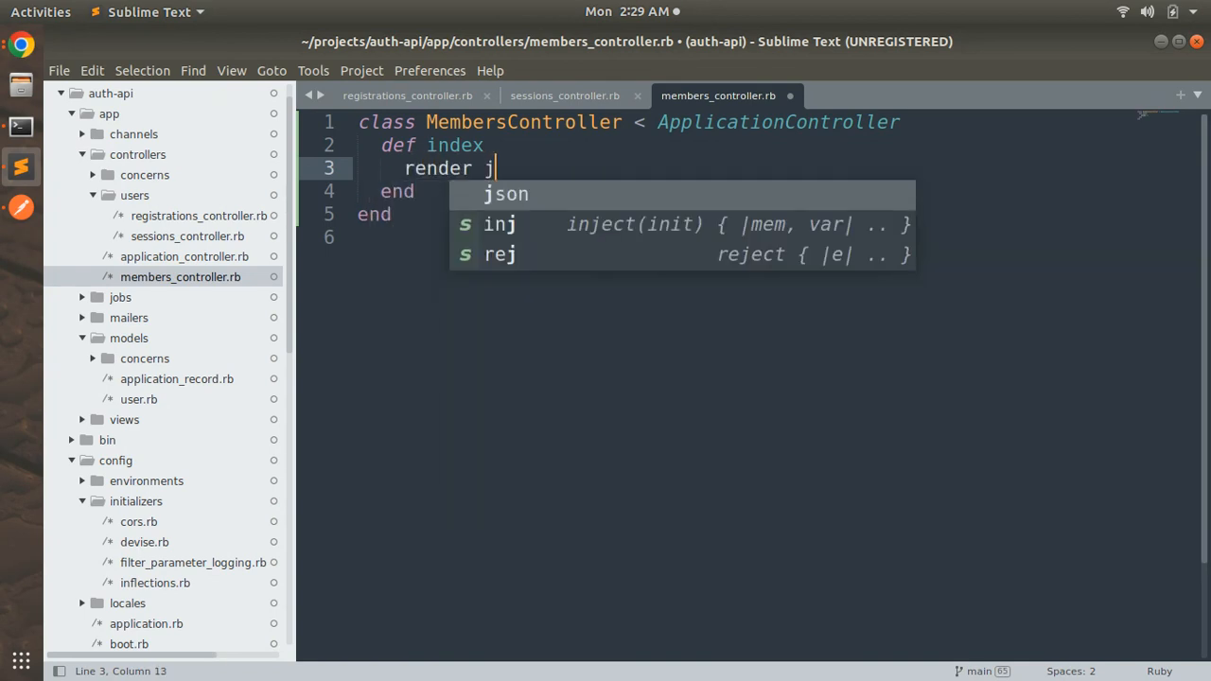
pyautogui.write('son: c')
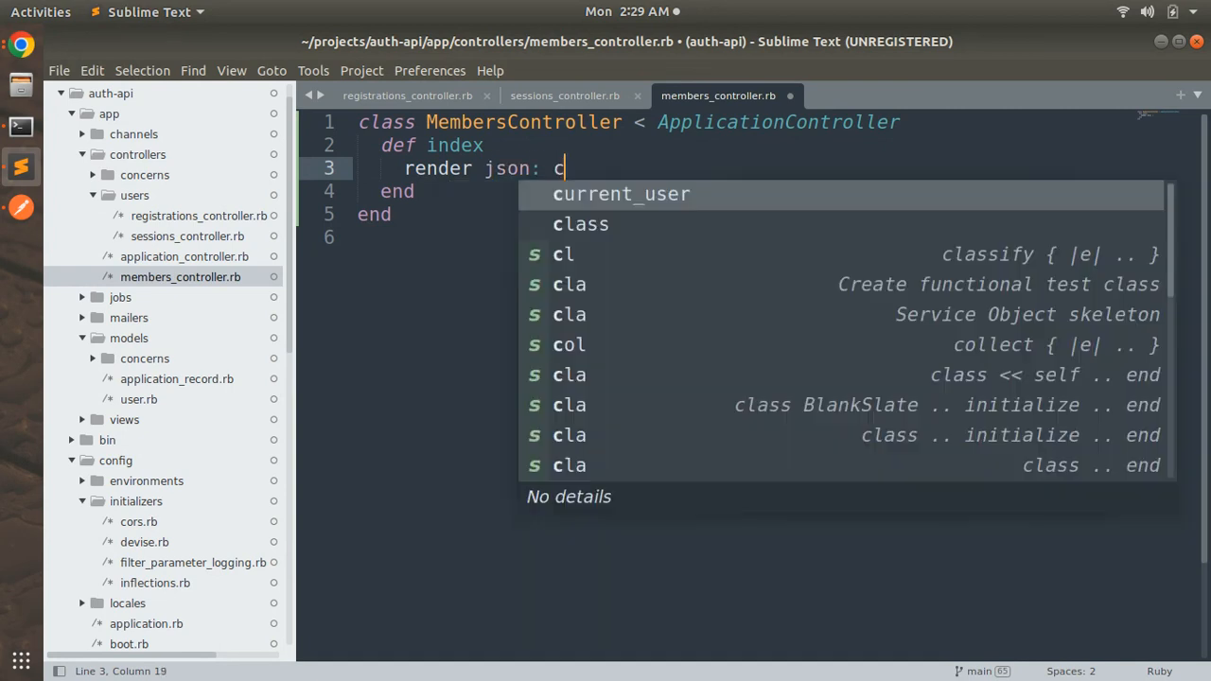
pyautogui.write('urrent')
pyautogui.press('Tab')
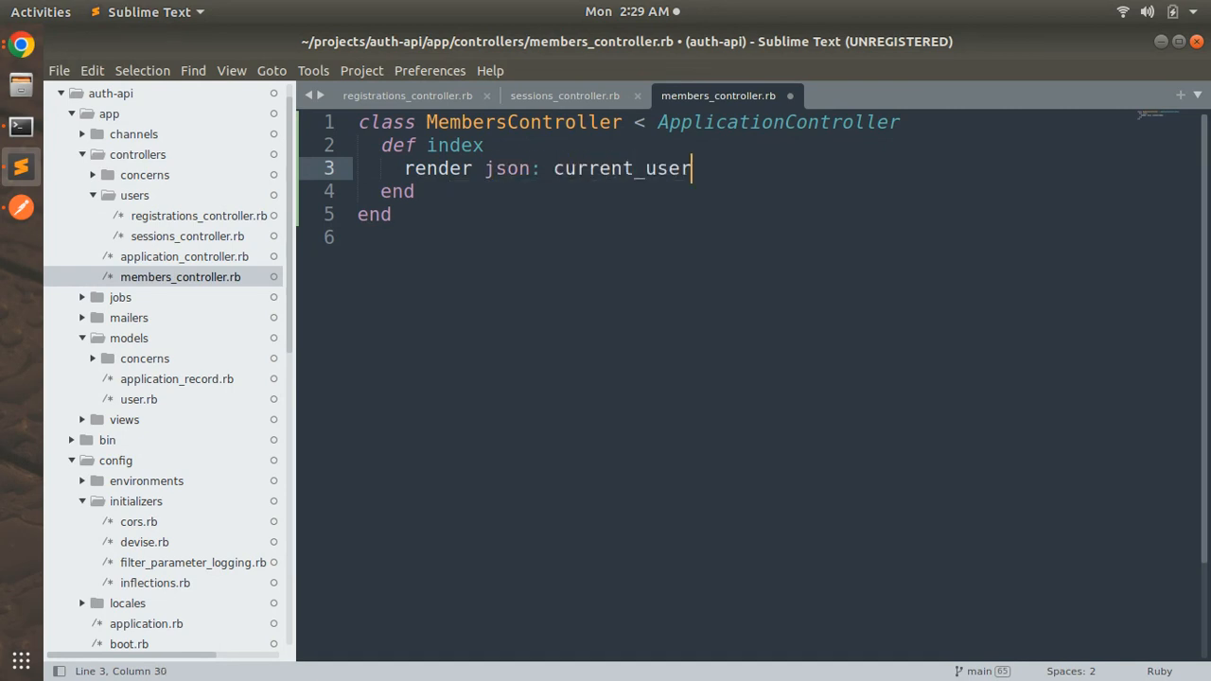
pyautogui.write(', stat')
pyautogui.press('Tab')
pyautogui.write(':')
pyautogui.write(' :ok')
pyautogui.hotkey('ctrl', 's')
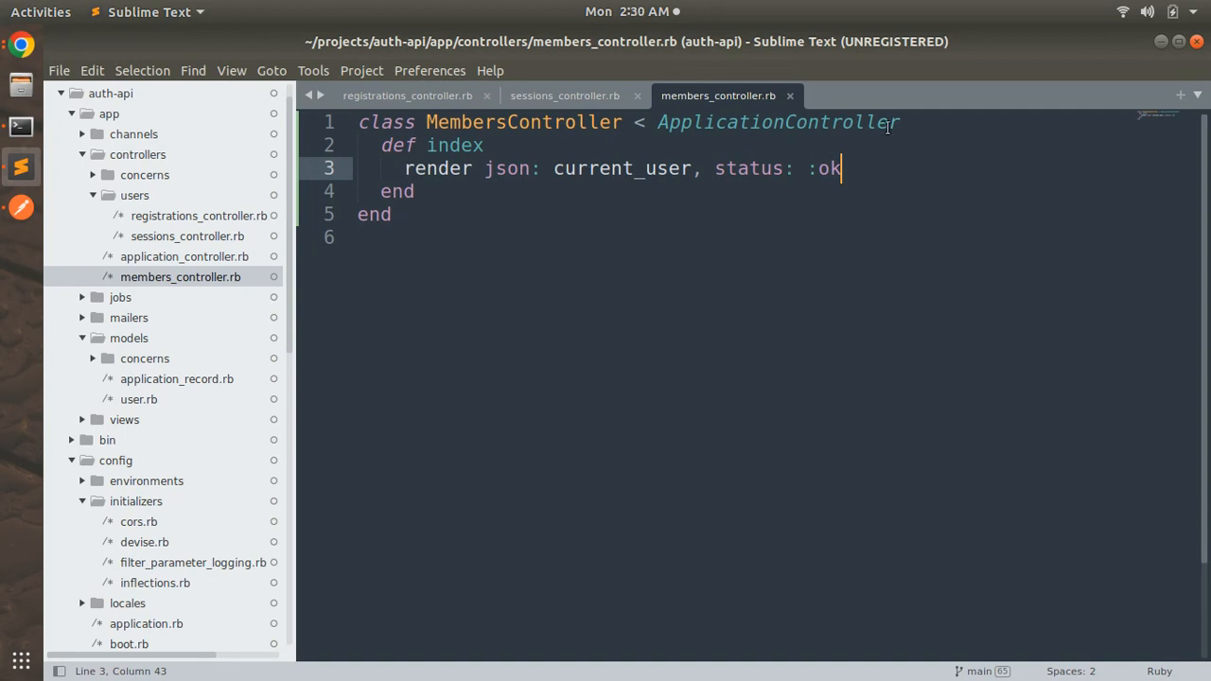
# Add before_action :authenticate_user! under the class line with a blank line, and save.
pyautogui.click(903, 122)
pyautogui.press('Return')
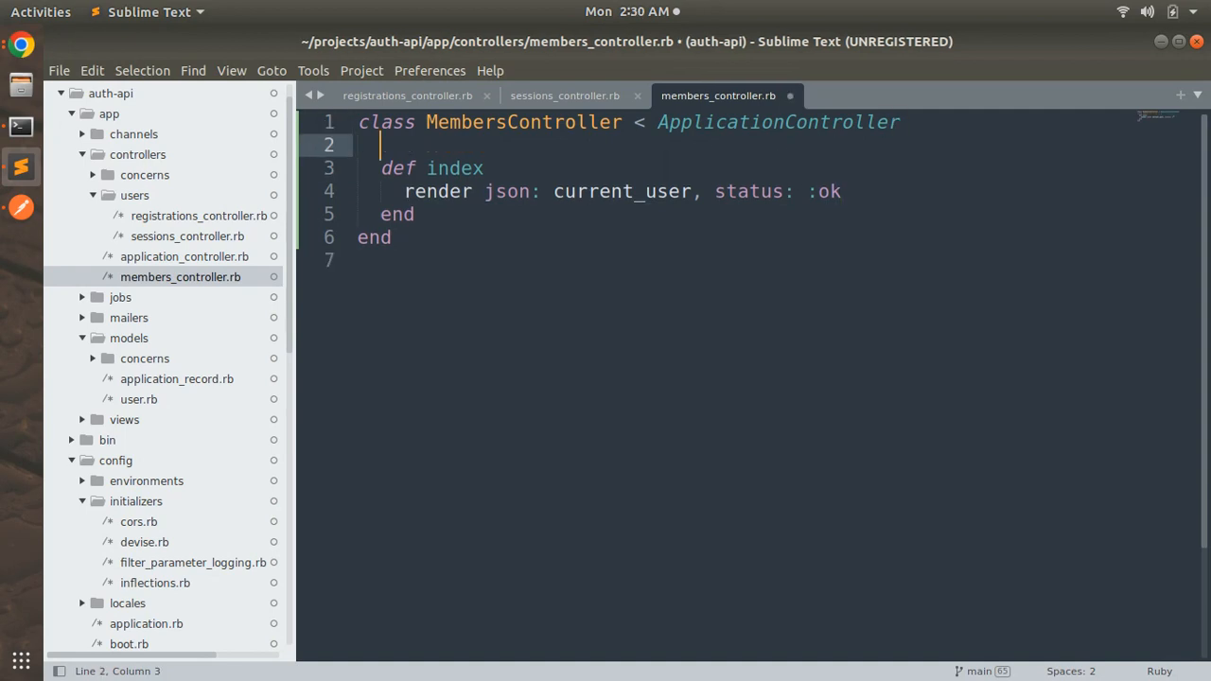
pyautogui.write('bef')
pyautogui.write('ore_act')
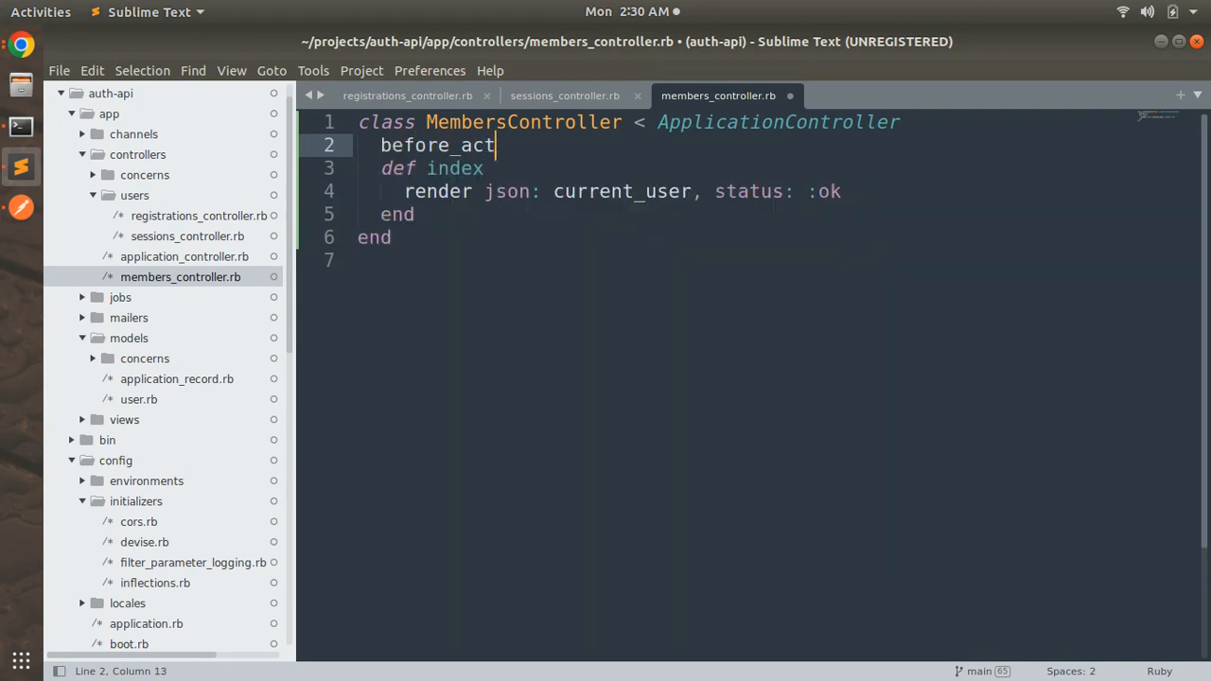
pyautogui.write('ion :')
pyautogui.write('authe')
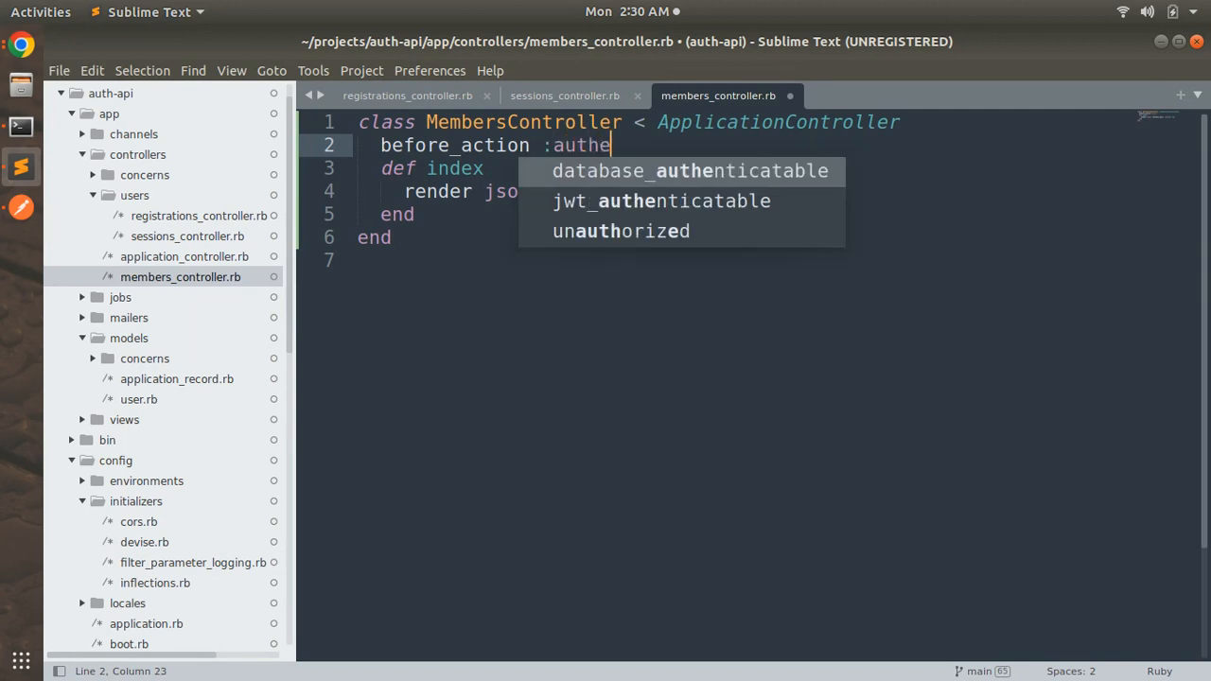
pyautogui.write('nticate_')
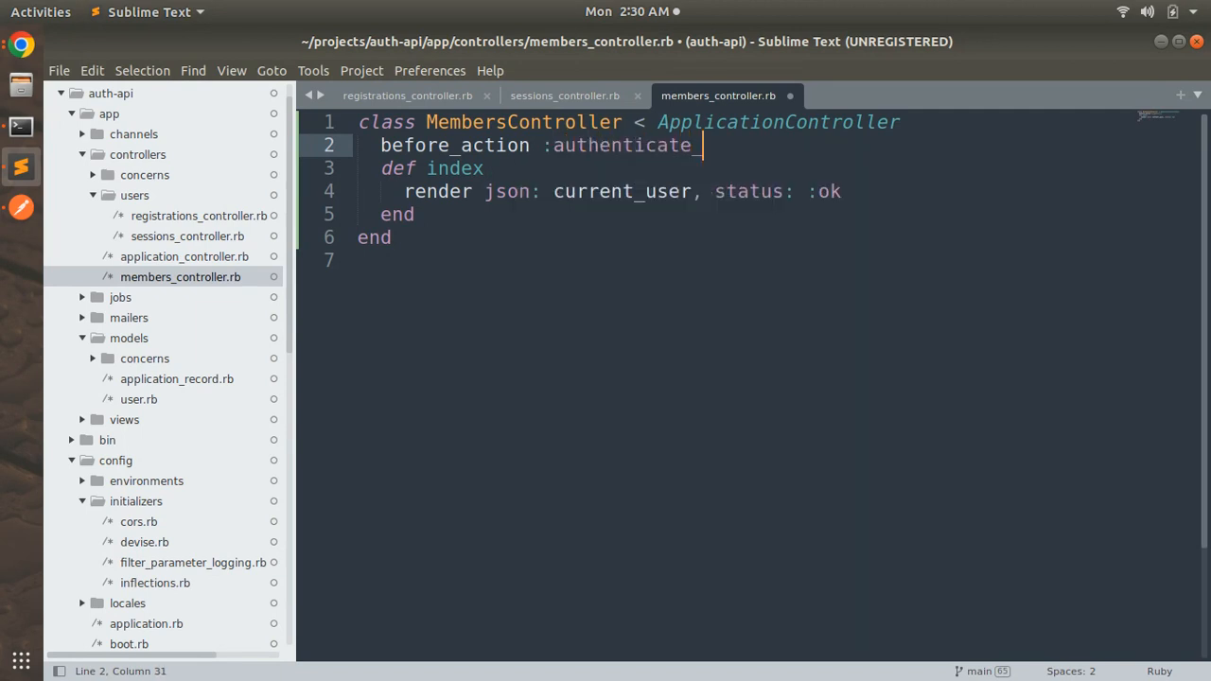
pyautogui.write('user!')
pyautogui.hotkey('ctrl', 's')
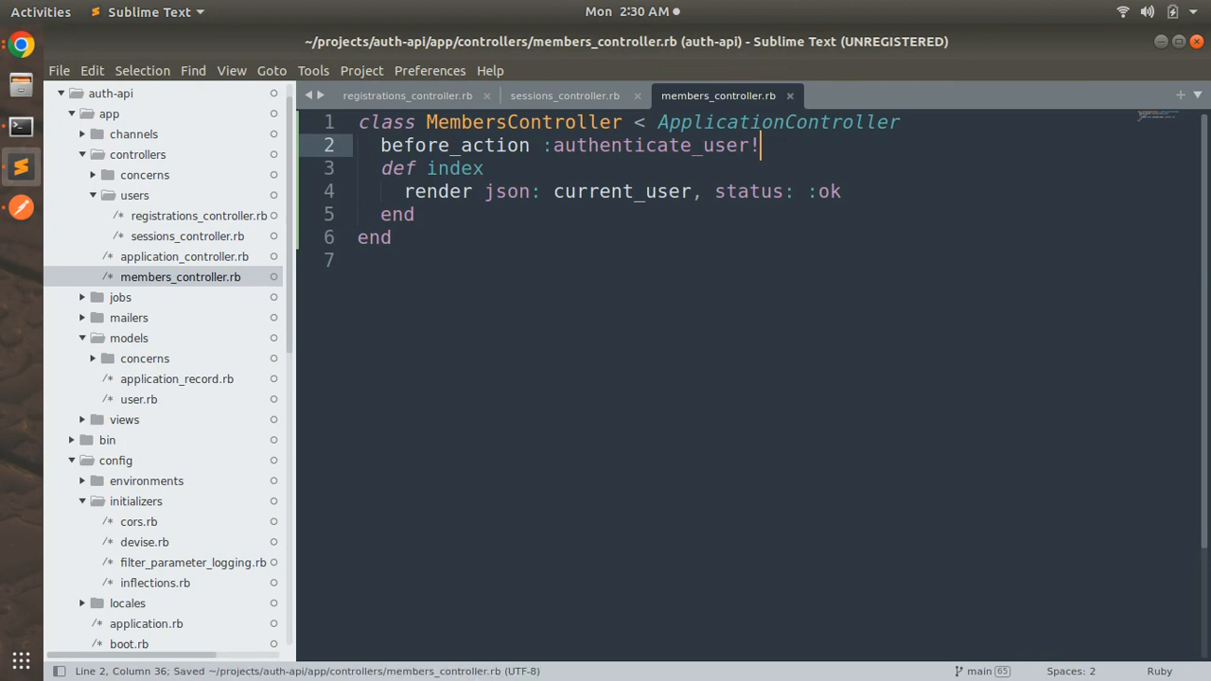
pyautogui.press('Return')
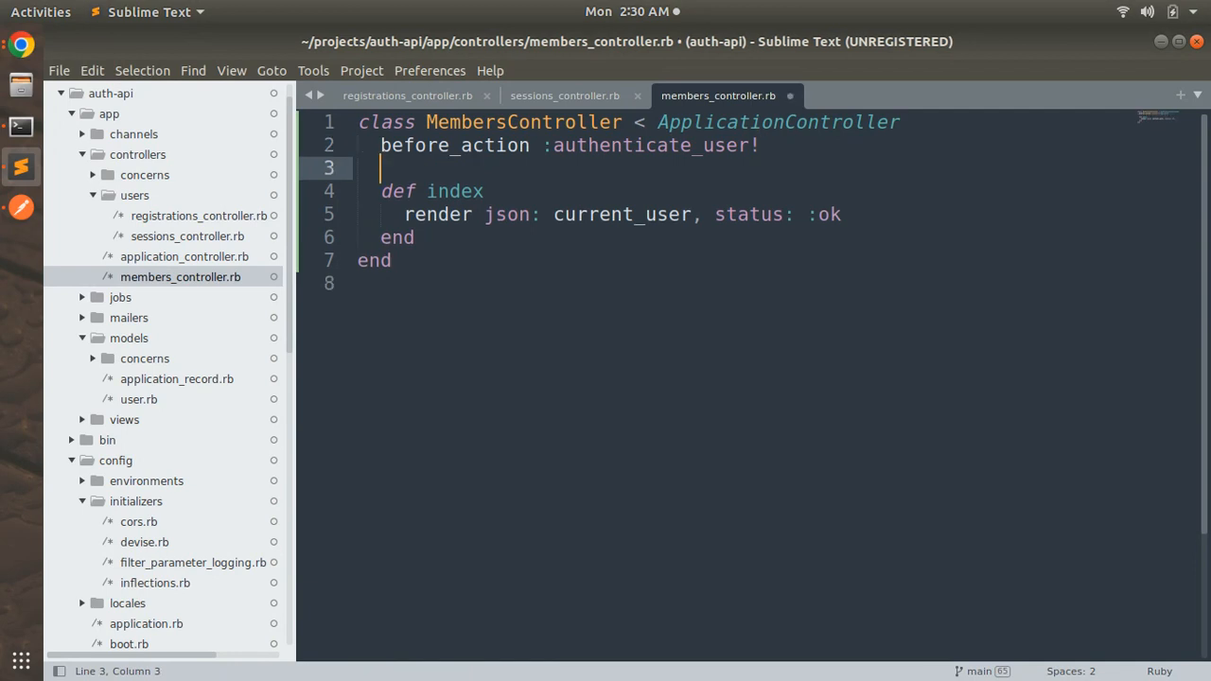
pyautogui.hotkey('ctrl', 's')
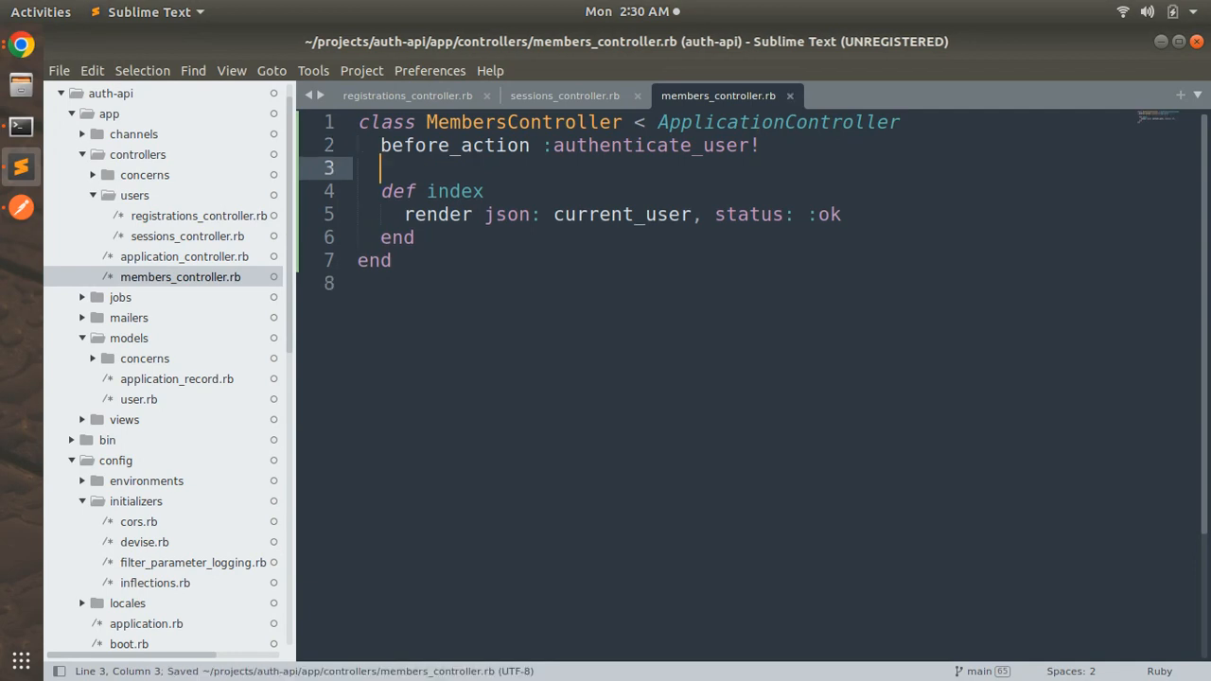
# Locate routes.rb with the quick file finder and switch to it.
pyautogui.hotkey('ctrl', 'p')
pyautogui.write('rou')
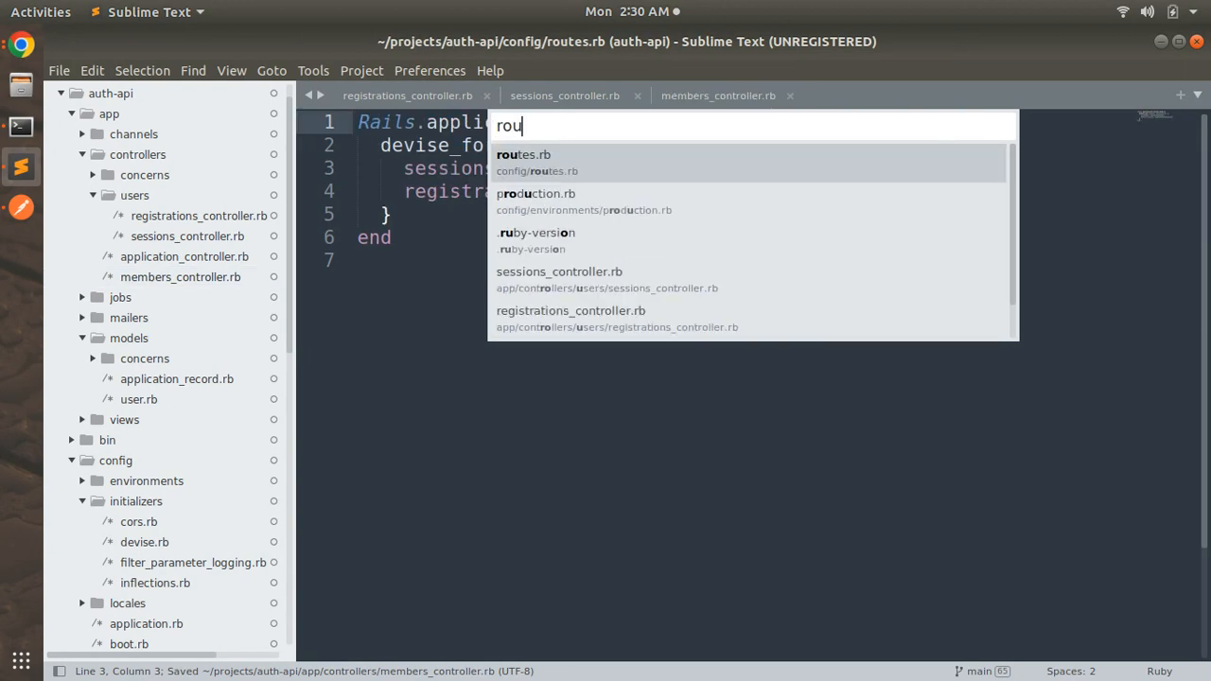
pyautogui.write('te')
pyautogui.press('Down')
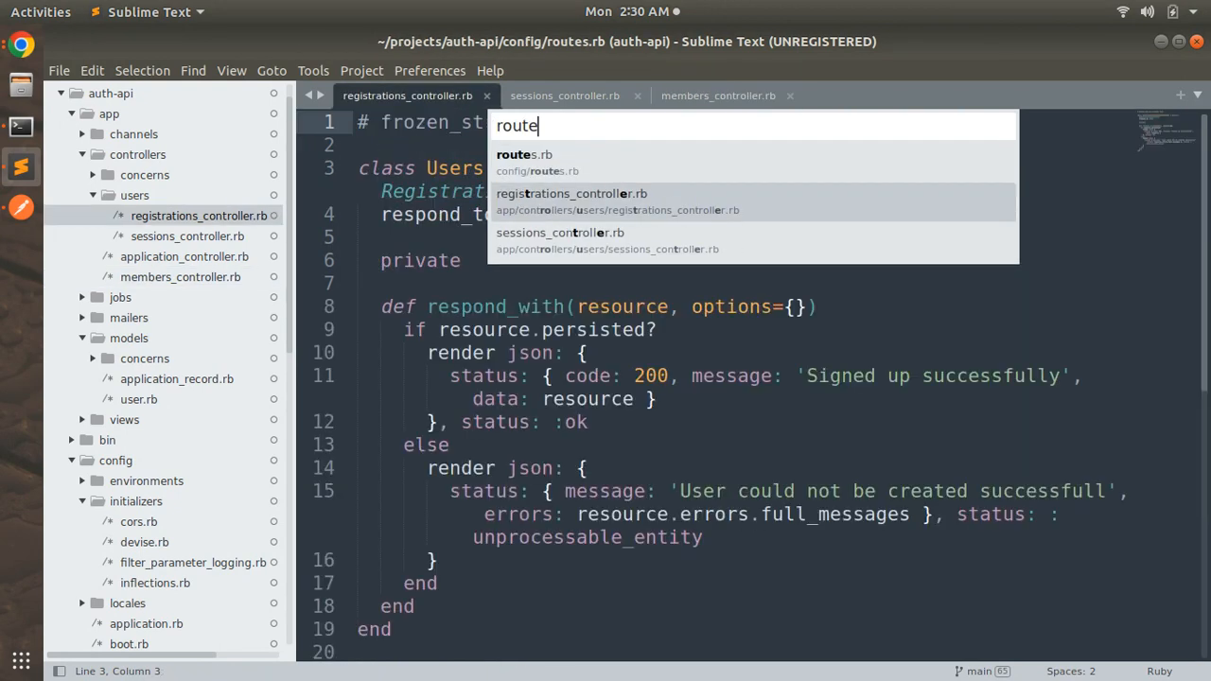
pyautogui.press('Up')
pyautogui.press('Return')
# Add get '/mamber_details' => 'members#index' after the devise block and save routes.rb.
pyautogui.press('Down')
pyautogui.press('Down')
pyautogui.press('Down')
pyautogui.press('Down')
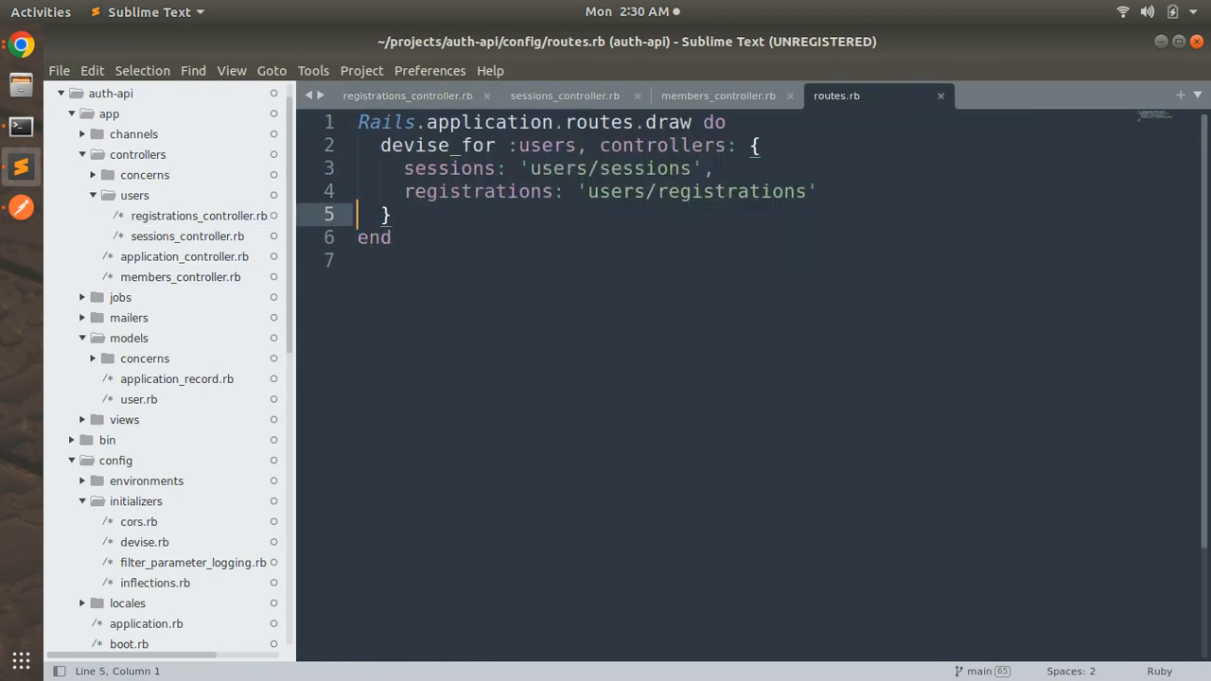
pyautogui.press('End')
pyautogui.press('Return')
pyautogui.press('Return')
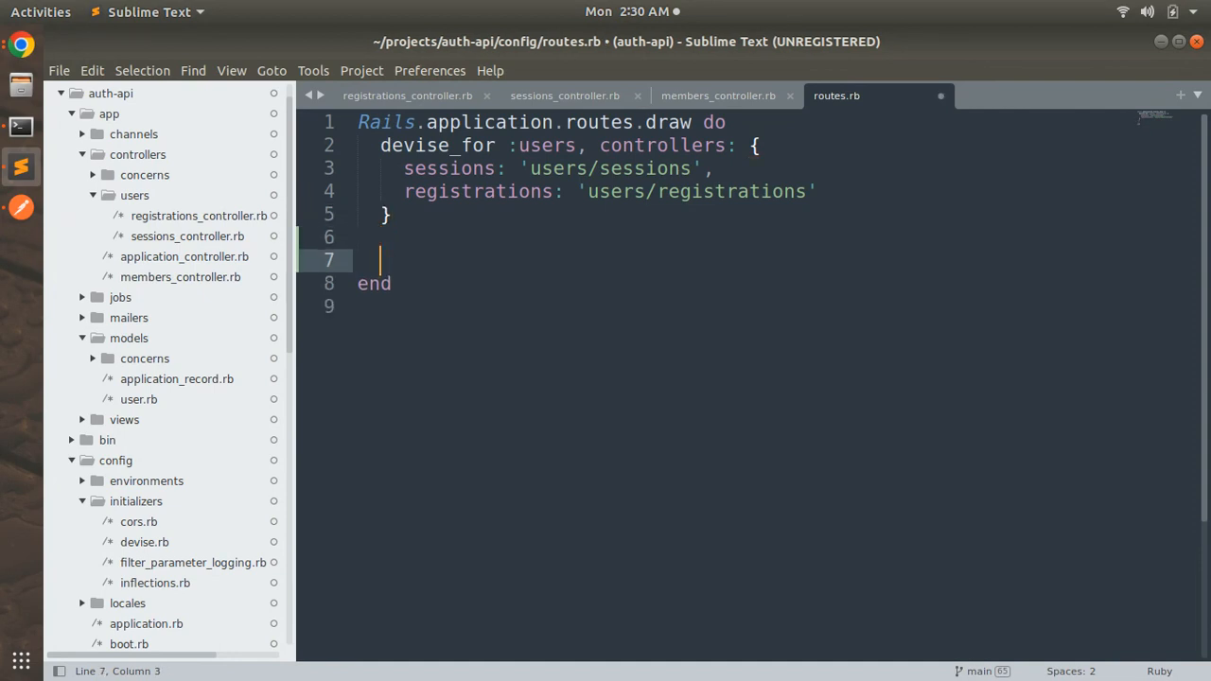
pyautogui.write("get '")
pyautogui.write('/mamber')
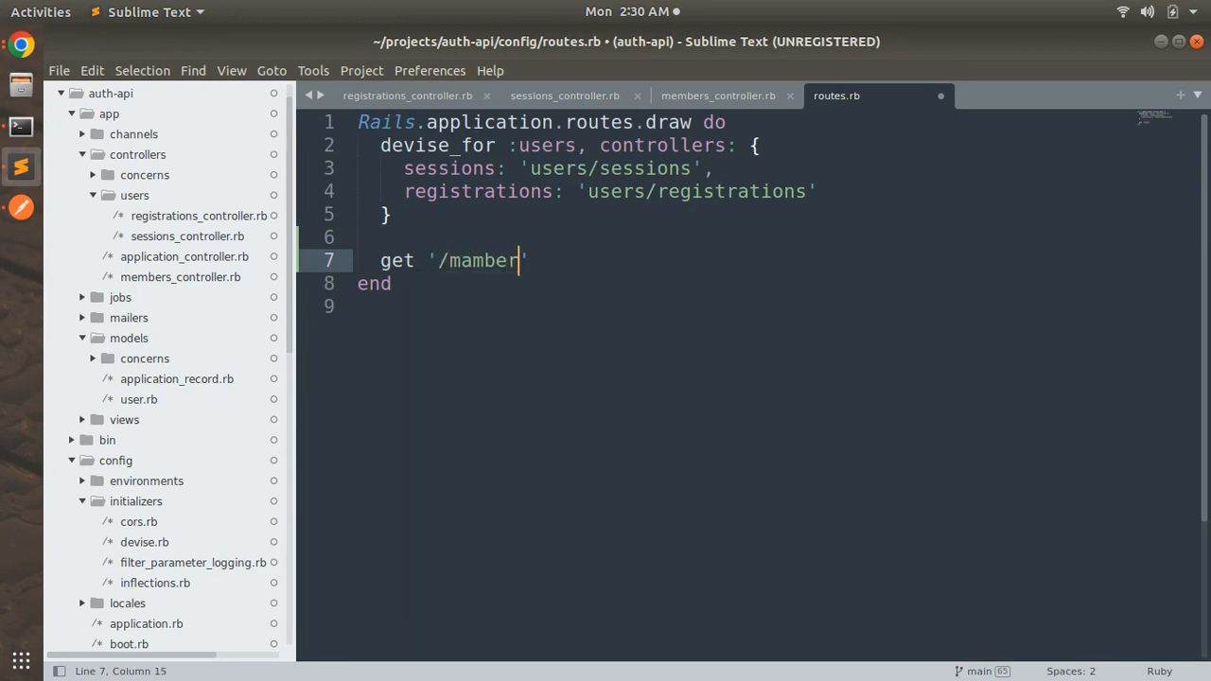
pyautogui.write('_details')
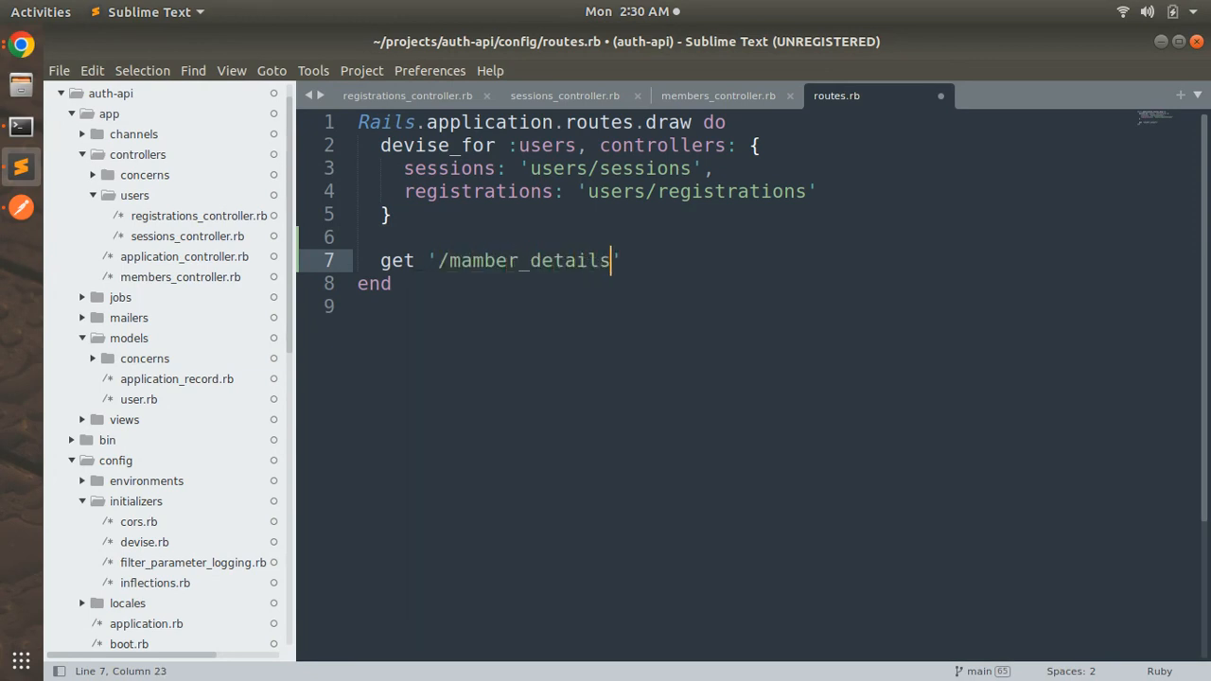
pyautogui.write("' => ")
pyautogui.write("'member")
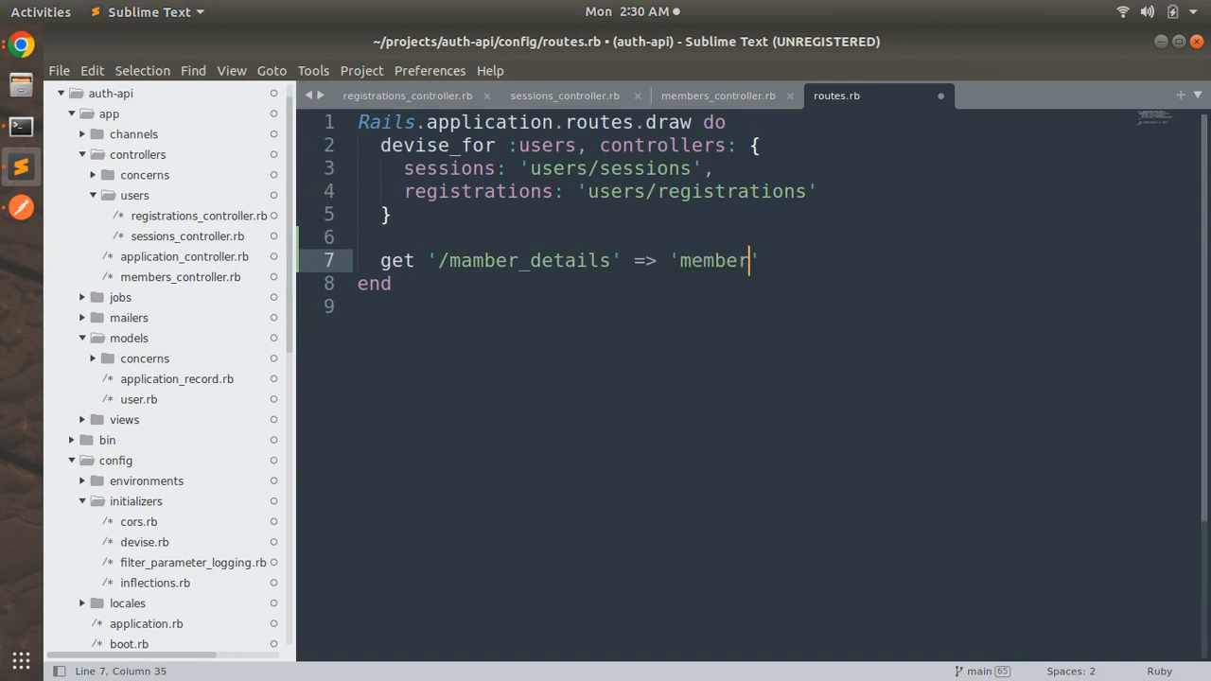
pyautogui.write('s#')
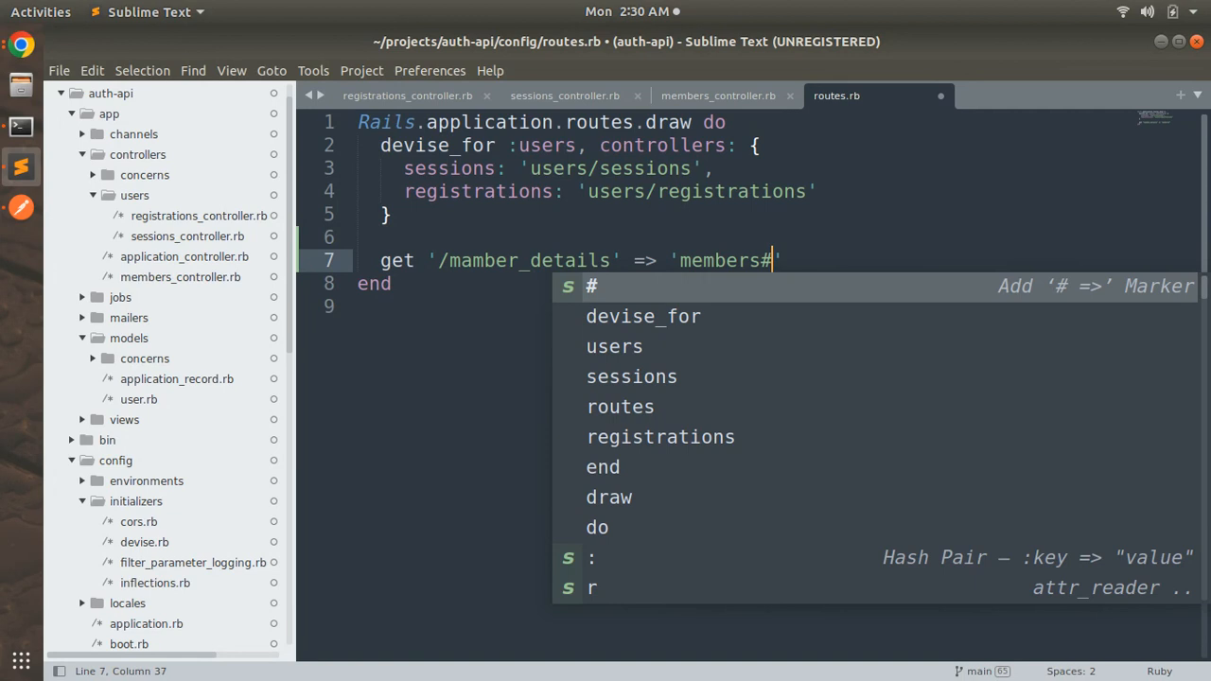
pyautogui.write('index')
pyautogui.hotkey('ctrl', 's')
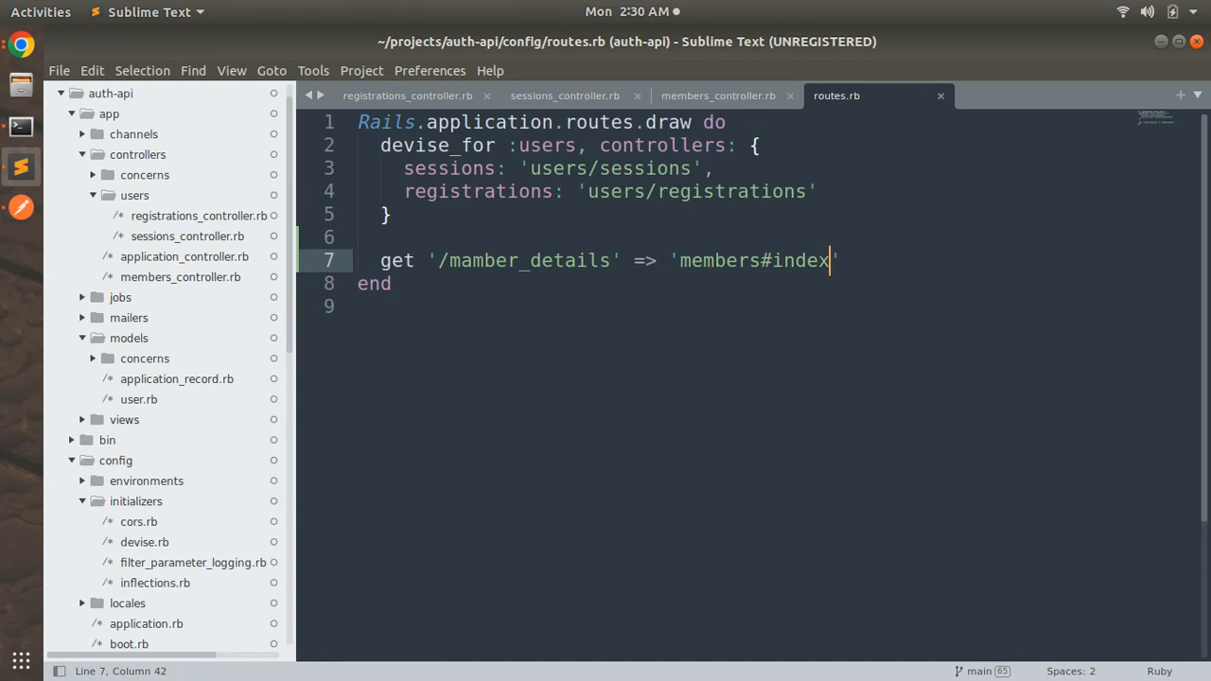
pyautogui.click(20, 206)
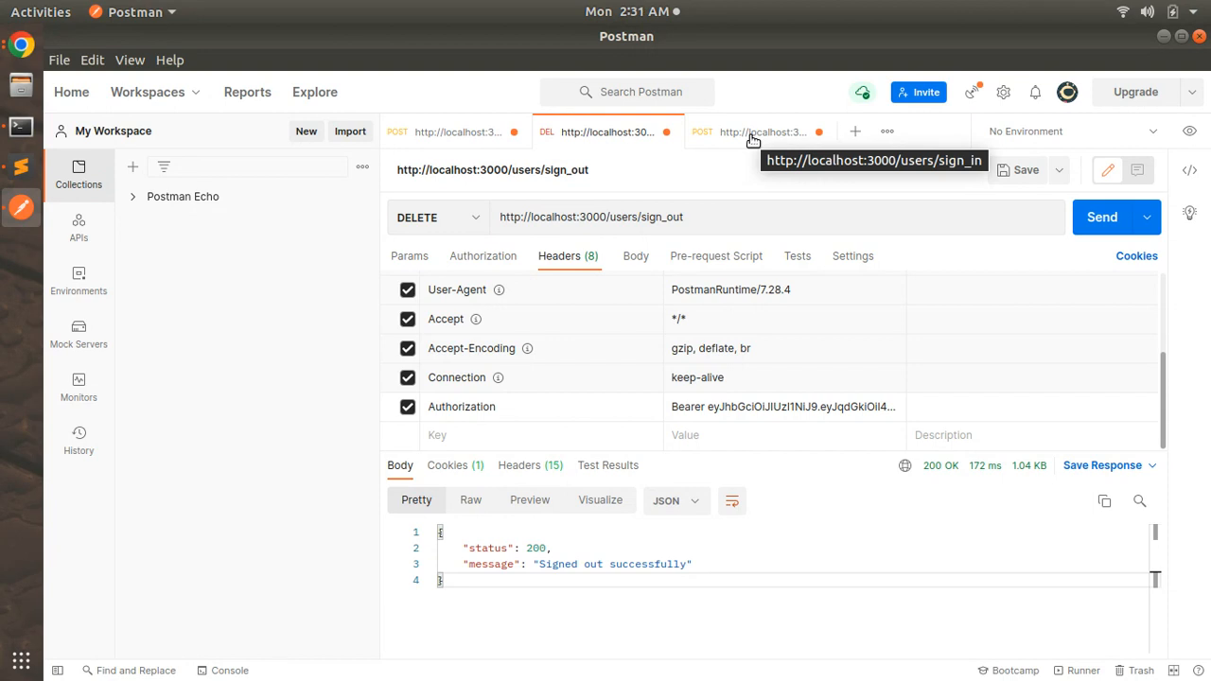
pyautogui.click(852, 138)
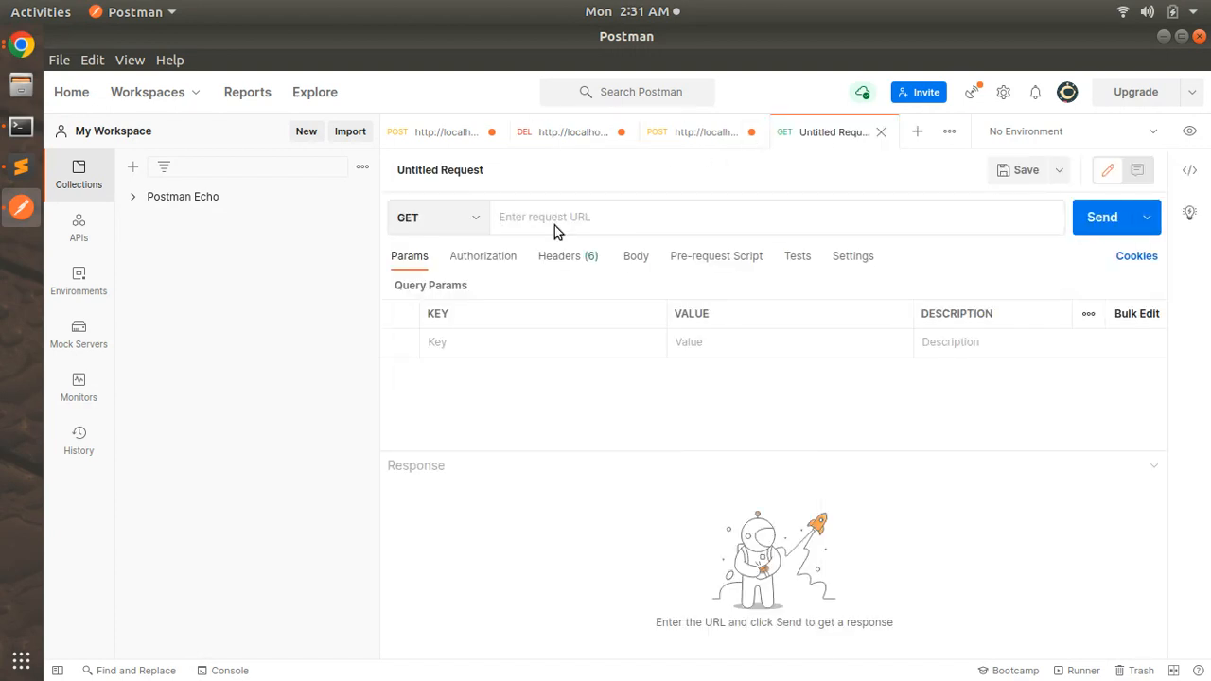
pyautogui.write('http:')
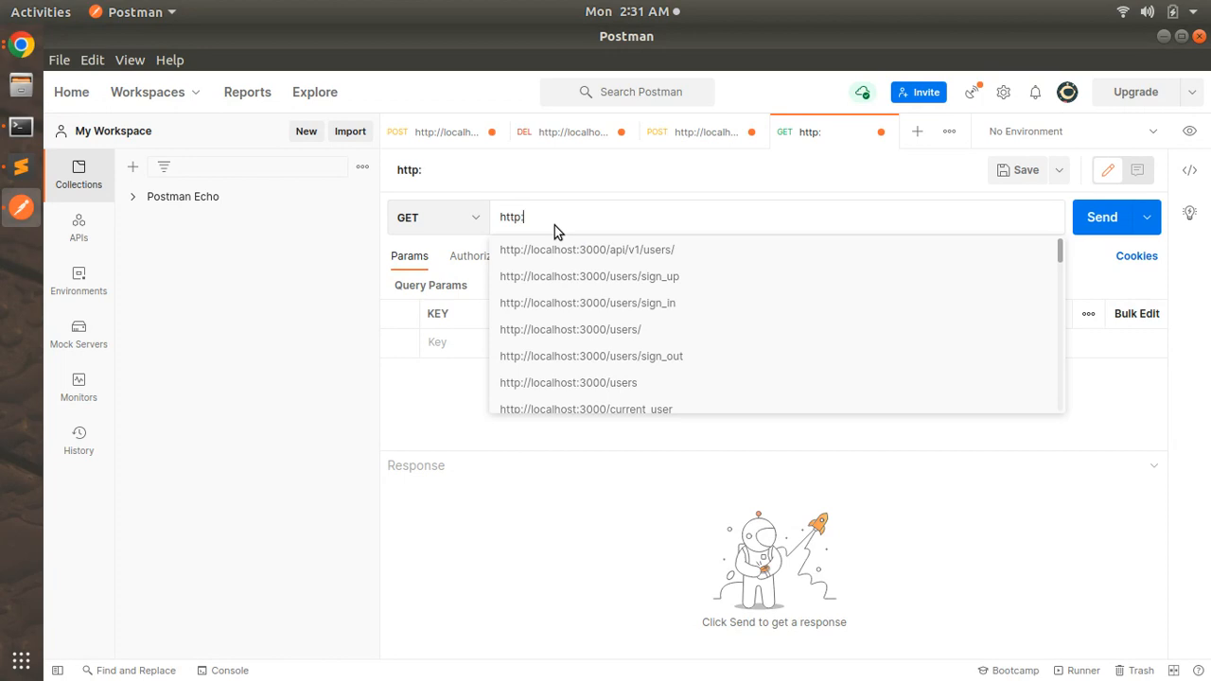
pyautogui.write('//')
pyautogui.click(568, 250)
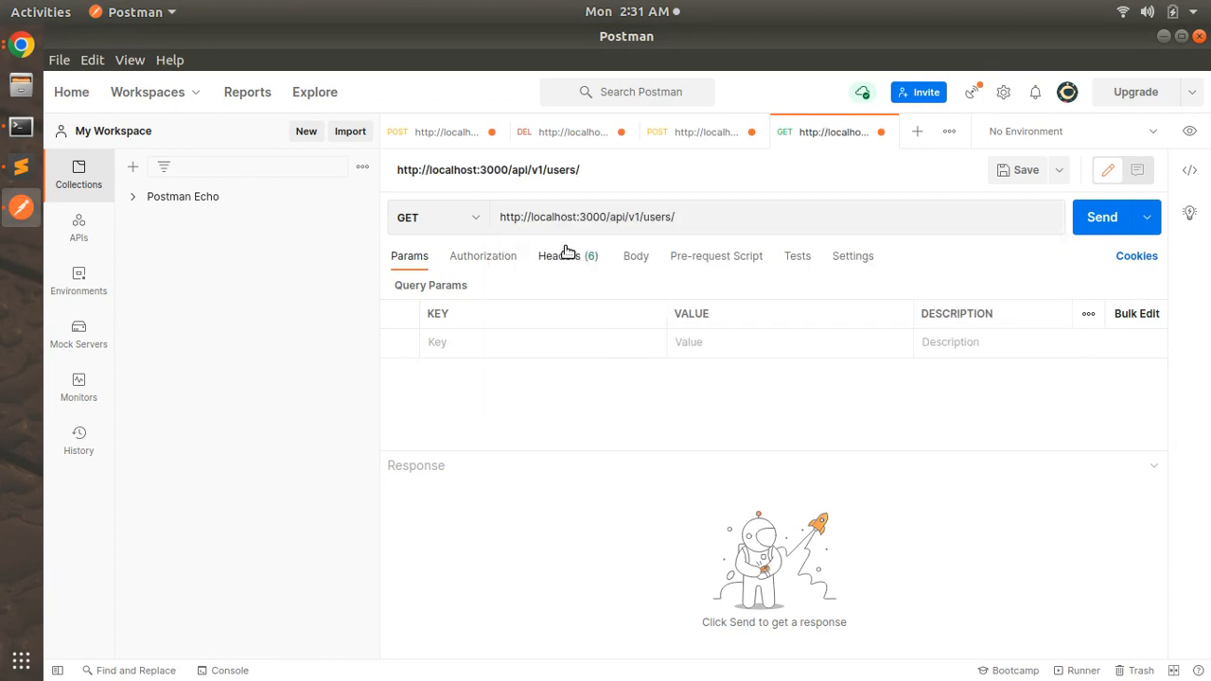
pyautogui.click(702, 217)
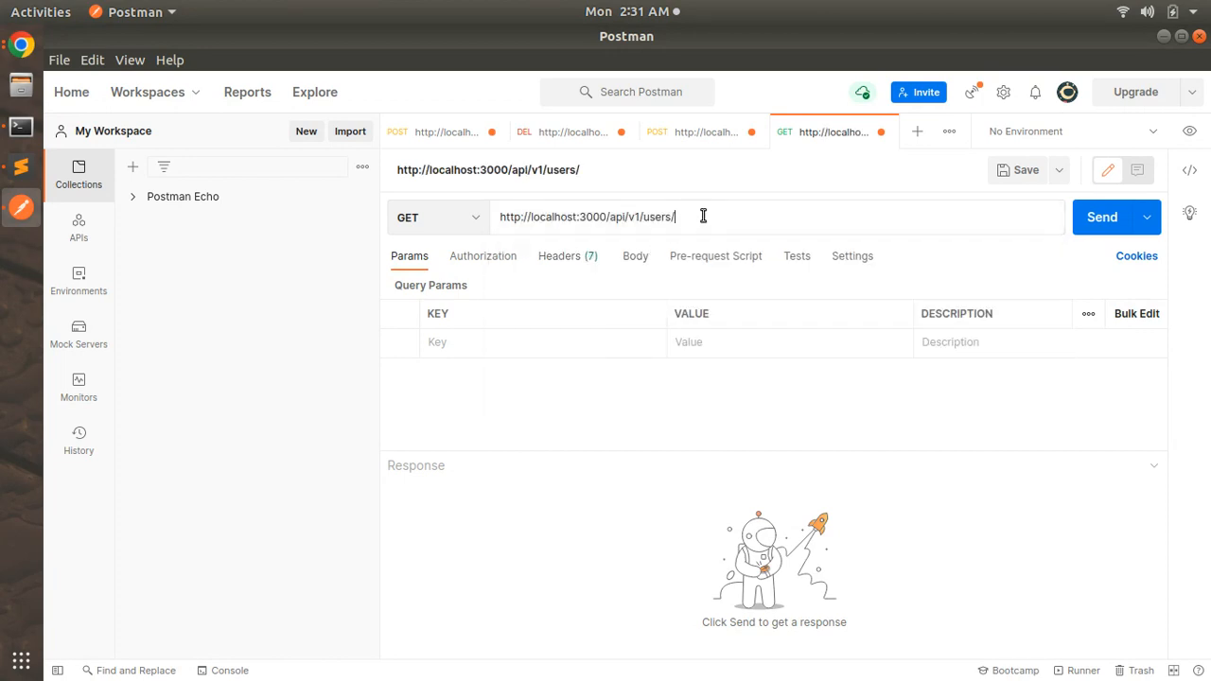
pyautogui.hotkey('ctrl', 'shift', 'Left')
pyautogui.hotkey('ctrl', 'shift', 'Left')
pyautogui.hotkey('ctrl', 'shift', 'Left')
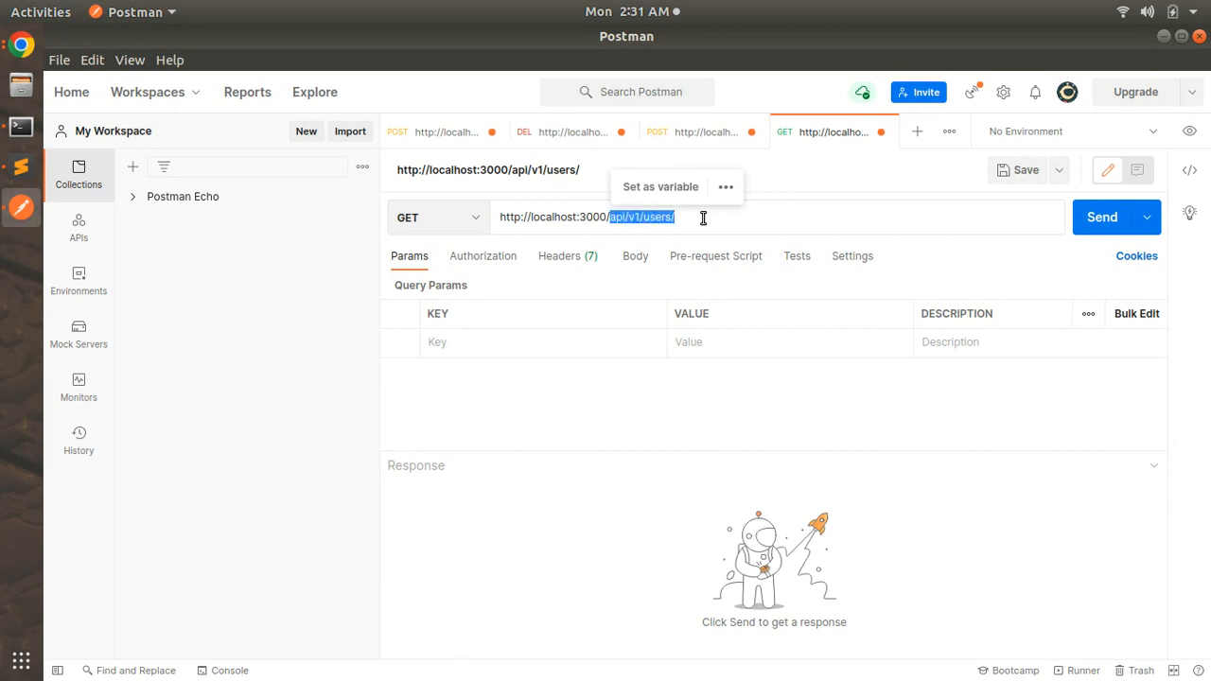
pyautogui.press('BackSpace')
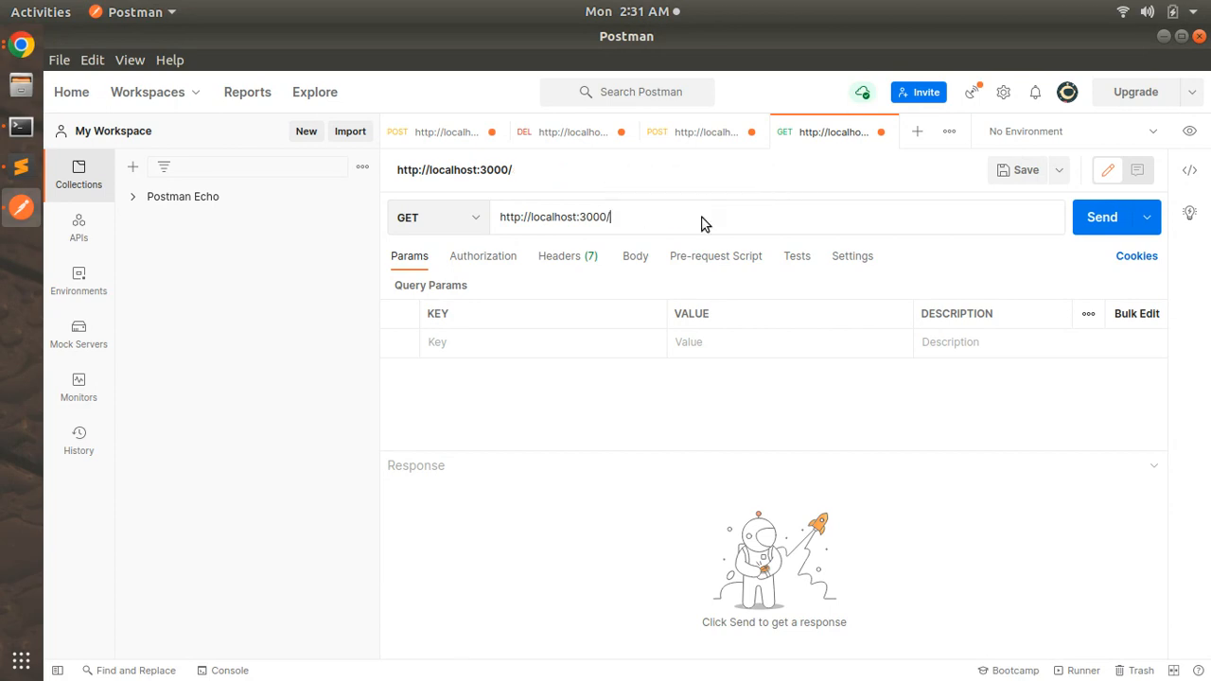
pyautogui.hotkey('alt', 'Tab')
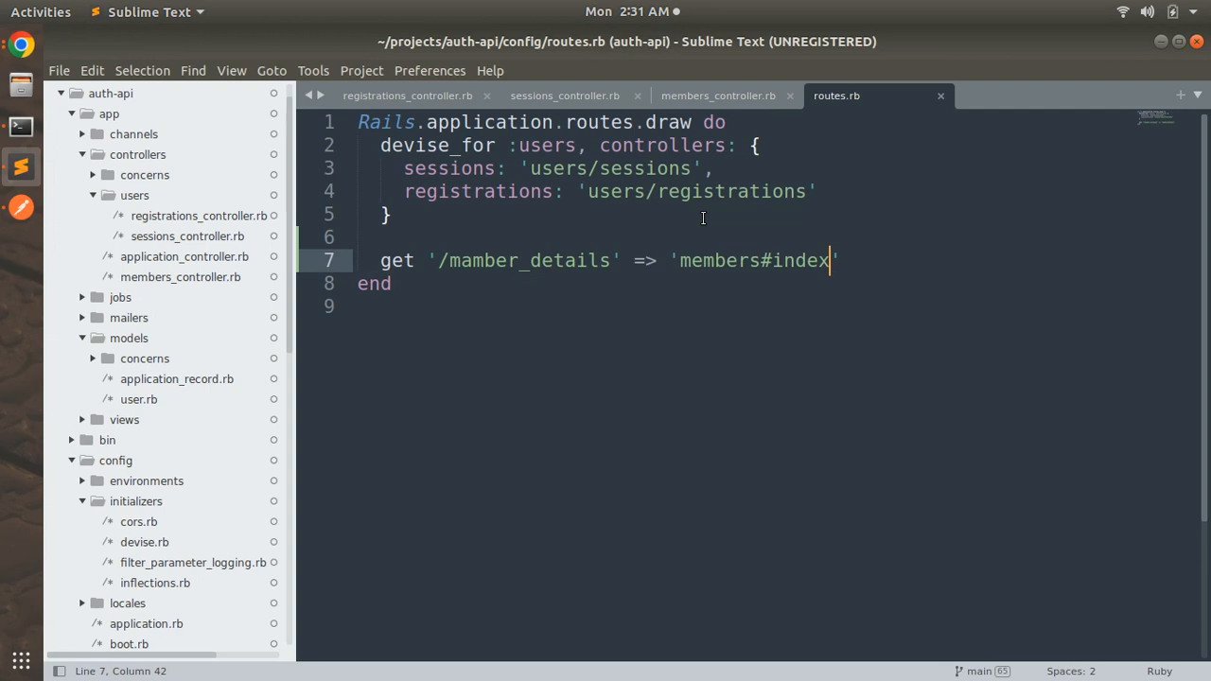
# Correct the route path from mamber_details to member_details and save routes.rb.
pyautogui.doubleClick(488, 260)
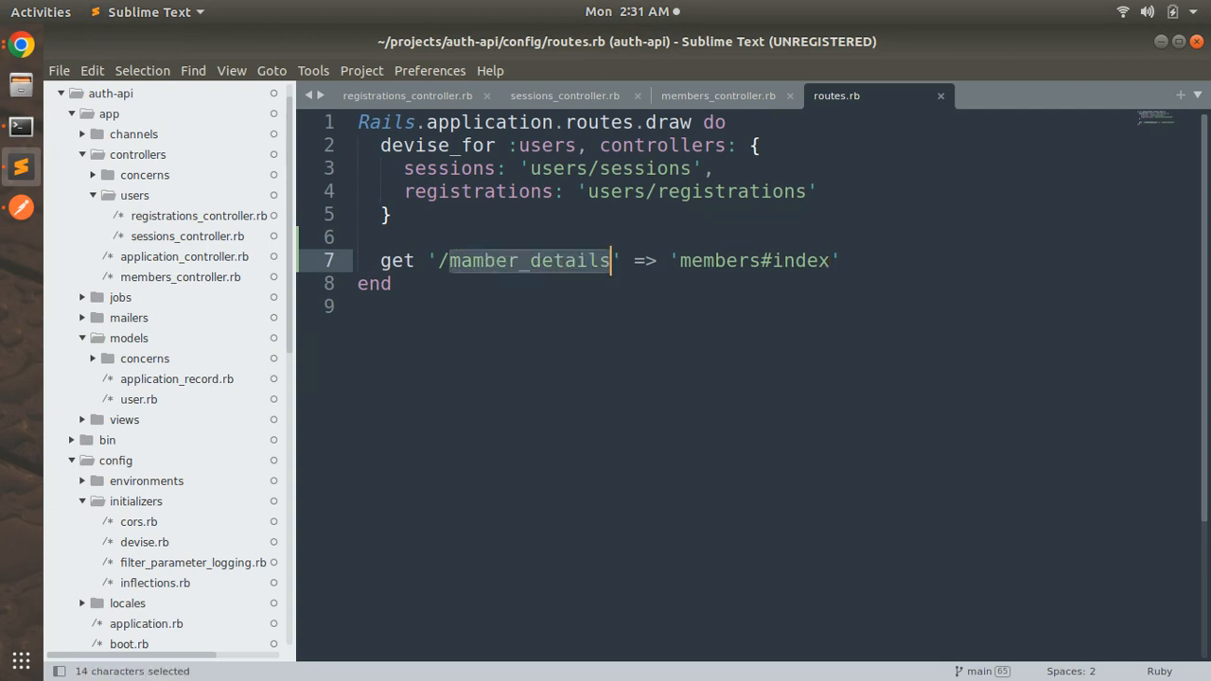
pyautogui.click(472, 262)
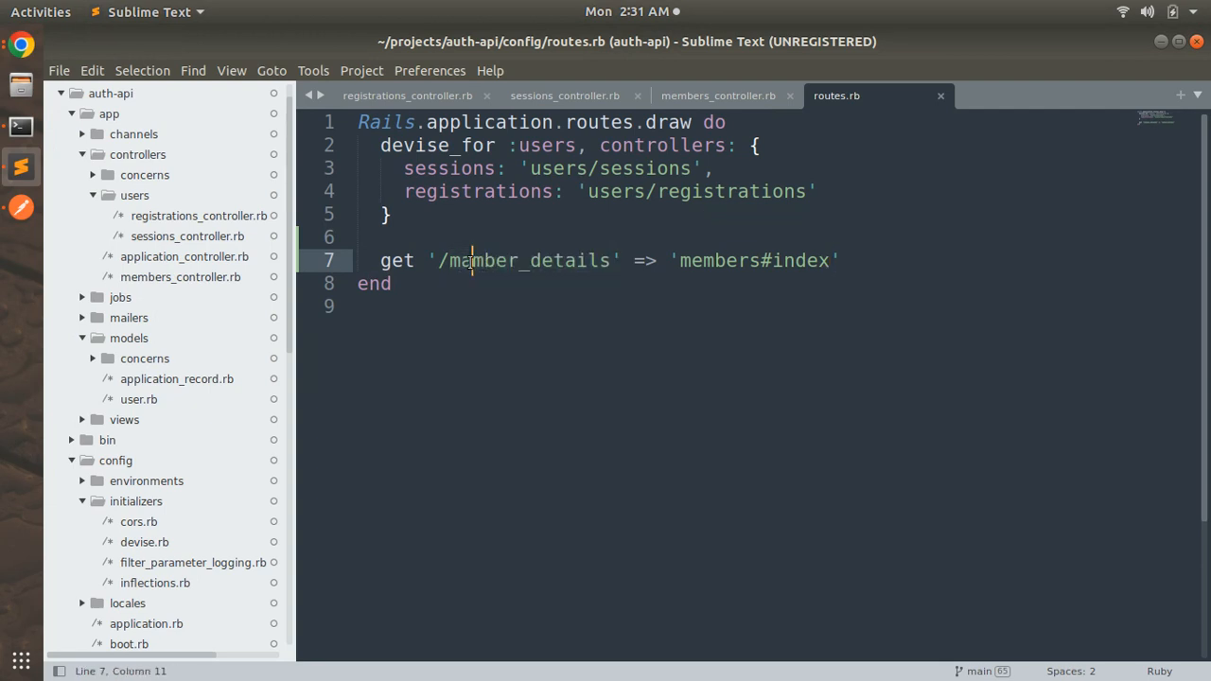
pyautogui.press('BackSpace')
pyautogui.write('e')
pyautogui.hotkey('ctrl', 's')
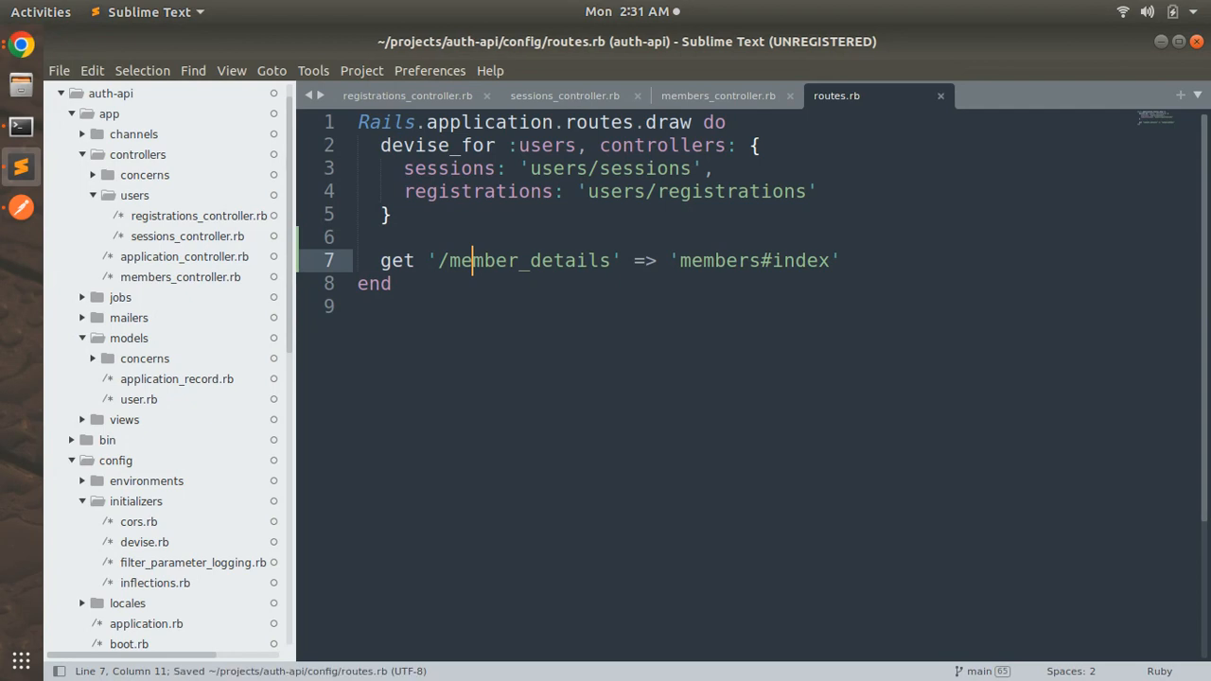
pyautogui.click(469, 320)
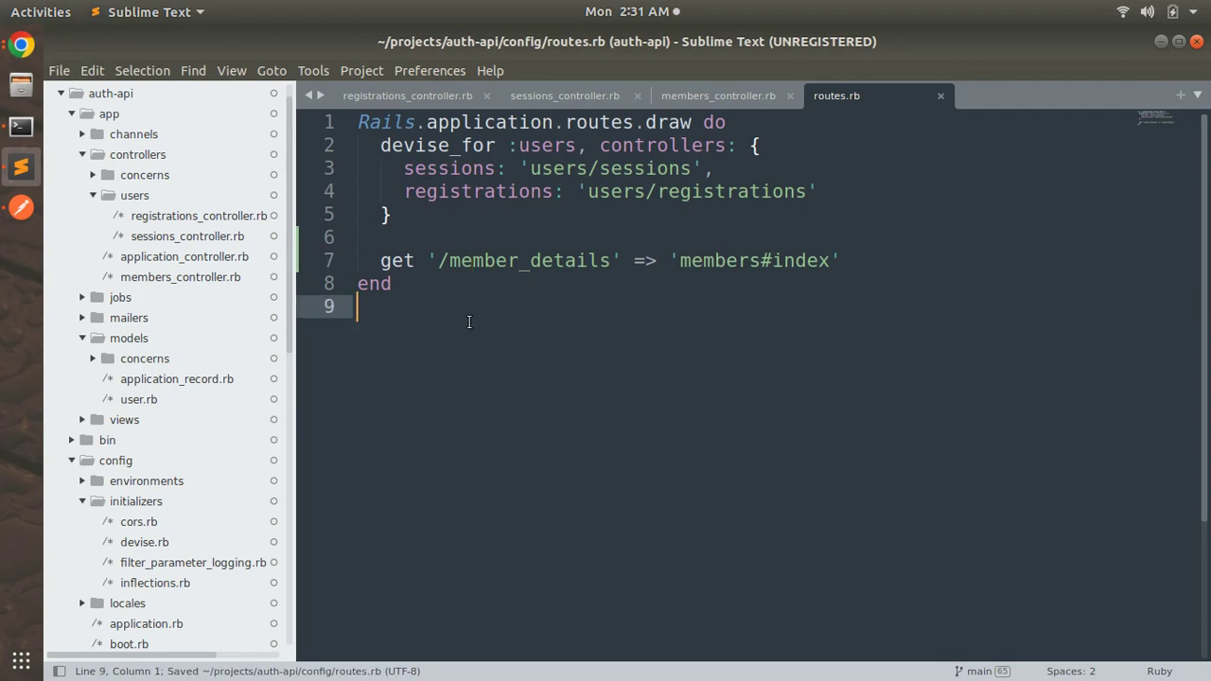
pyautogui.click(520, 258)
pyautogui.doubleClick(519, 257)
pyautogui.hotkey('ctrl', 'c')
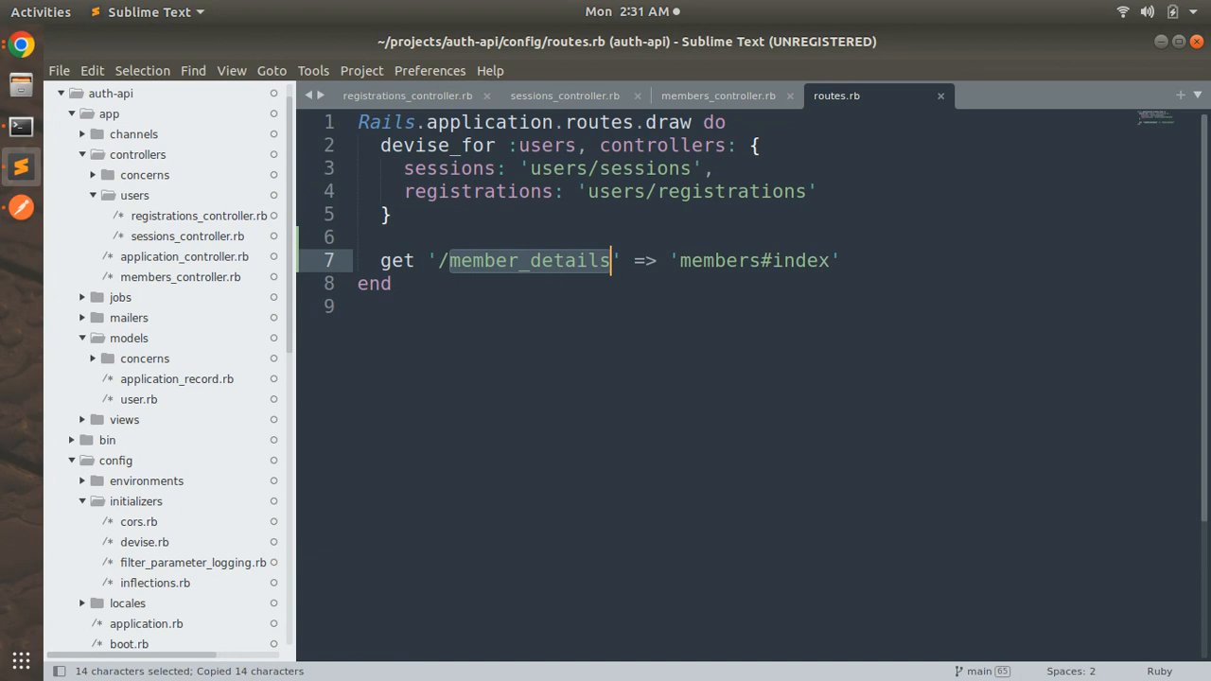
pyautogui.hotkey('alt', 'Tab')
pyautogui.hotkey('alt', 'Tab')
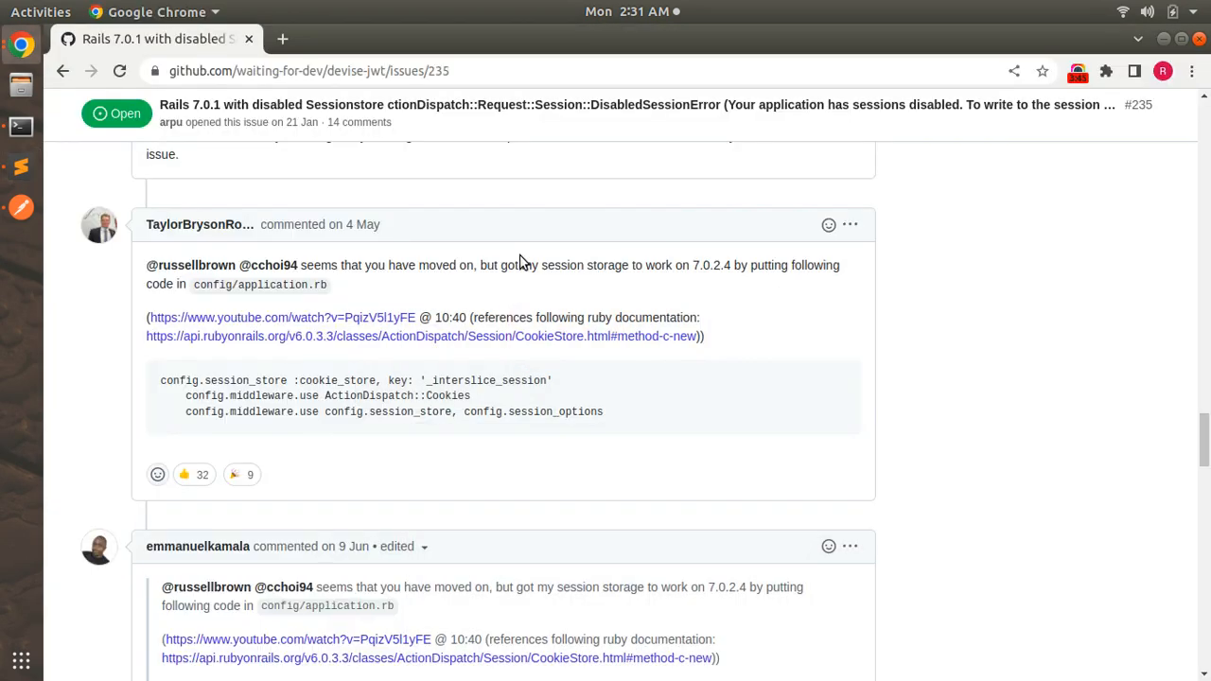
pyautogui.hotkey('alt', 'Tab')
pyautogui.hotkey('alt', 'Tab')
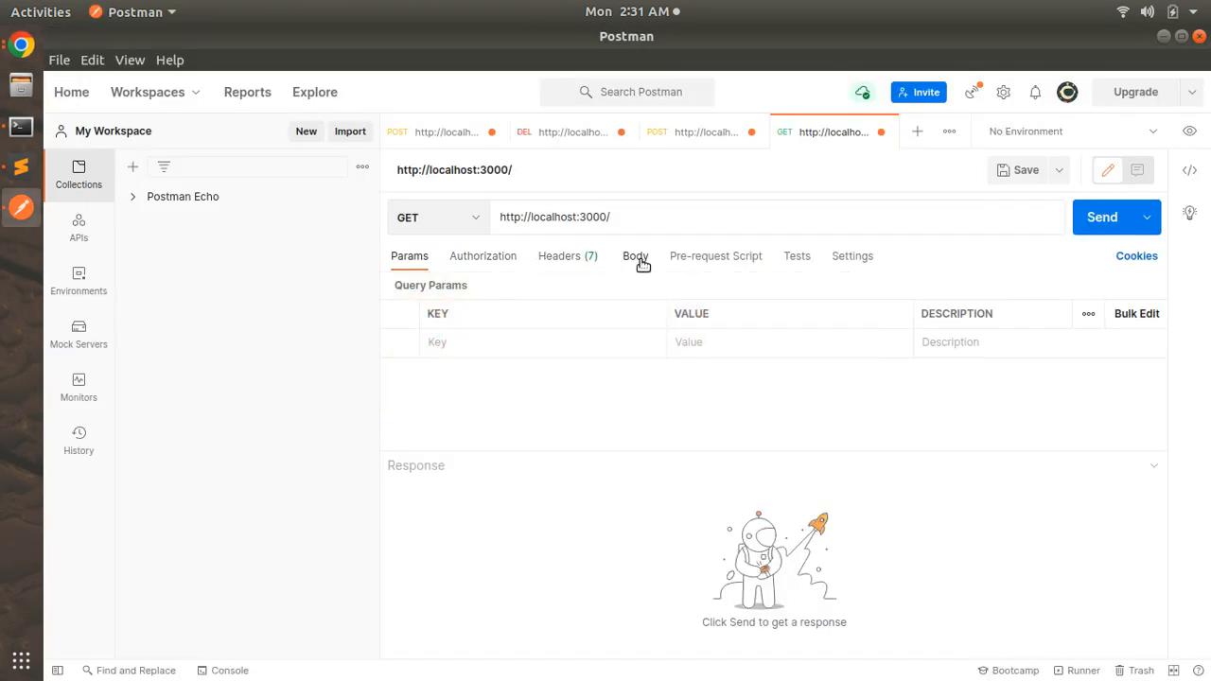
pyautogui.hotkey('ctrl', 'v')
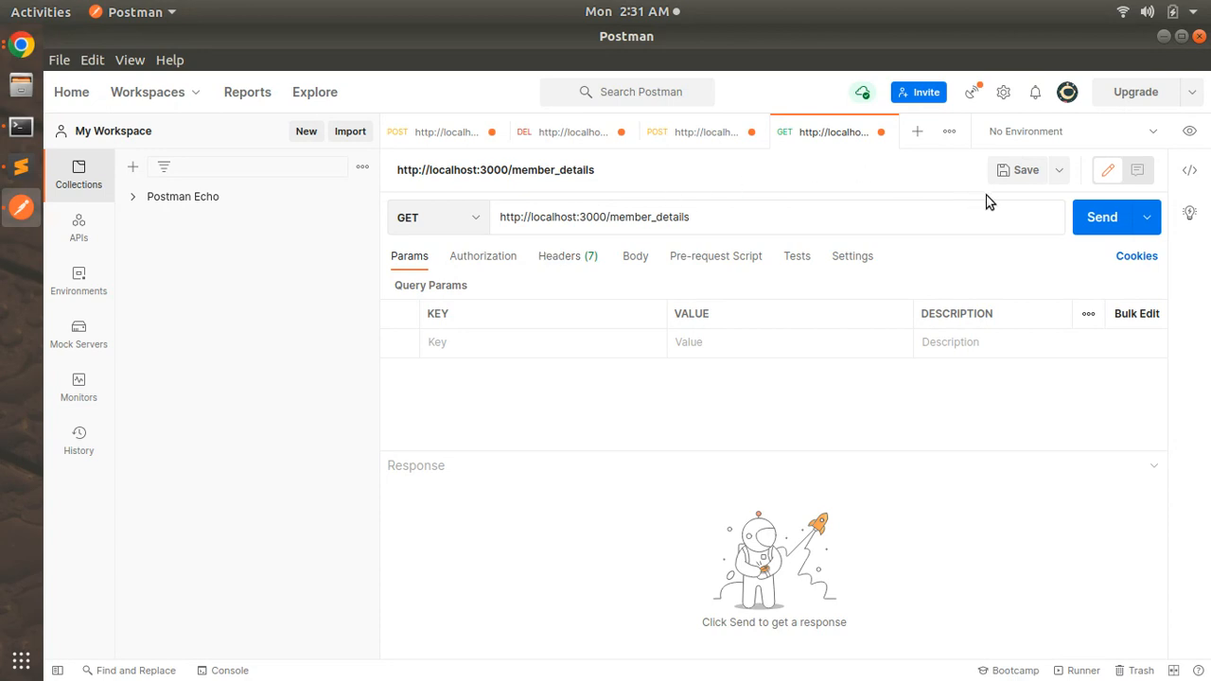
# Send the member_details request, get 401 Unauthorized, then re-save members_controller.rb in Sublime Text.
pyautogui.click(1092, 222)
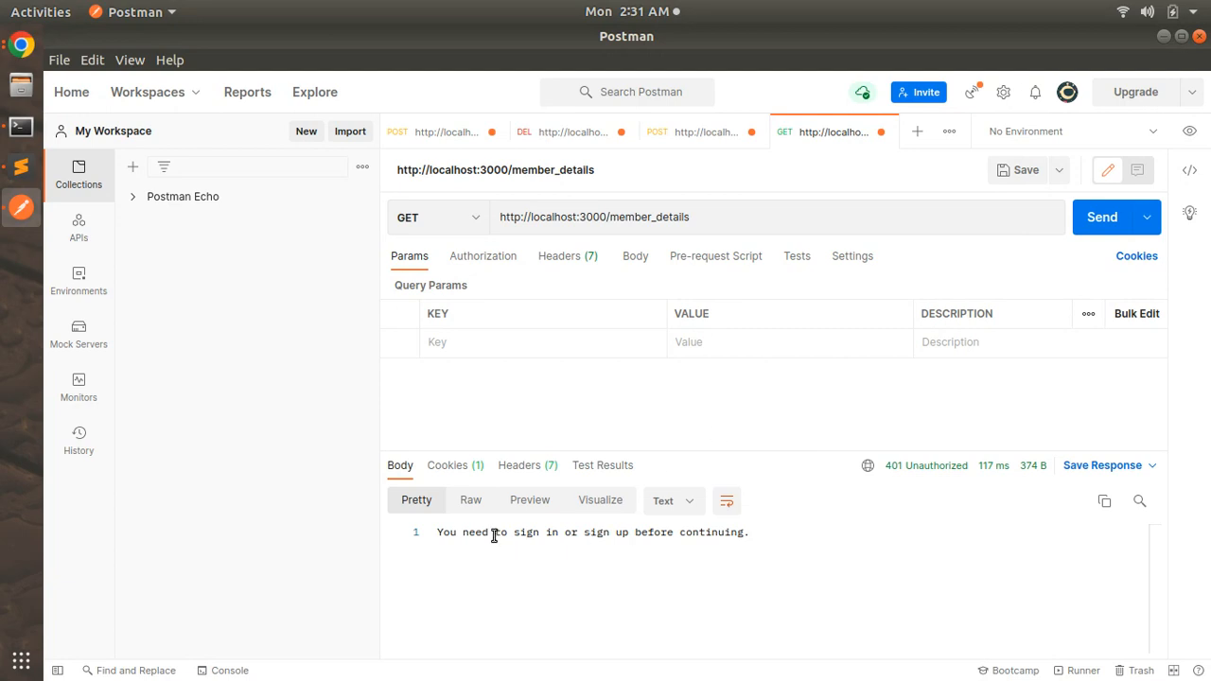
pyautogui.hotkey('alt', 'Tab')
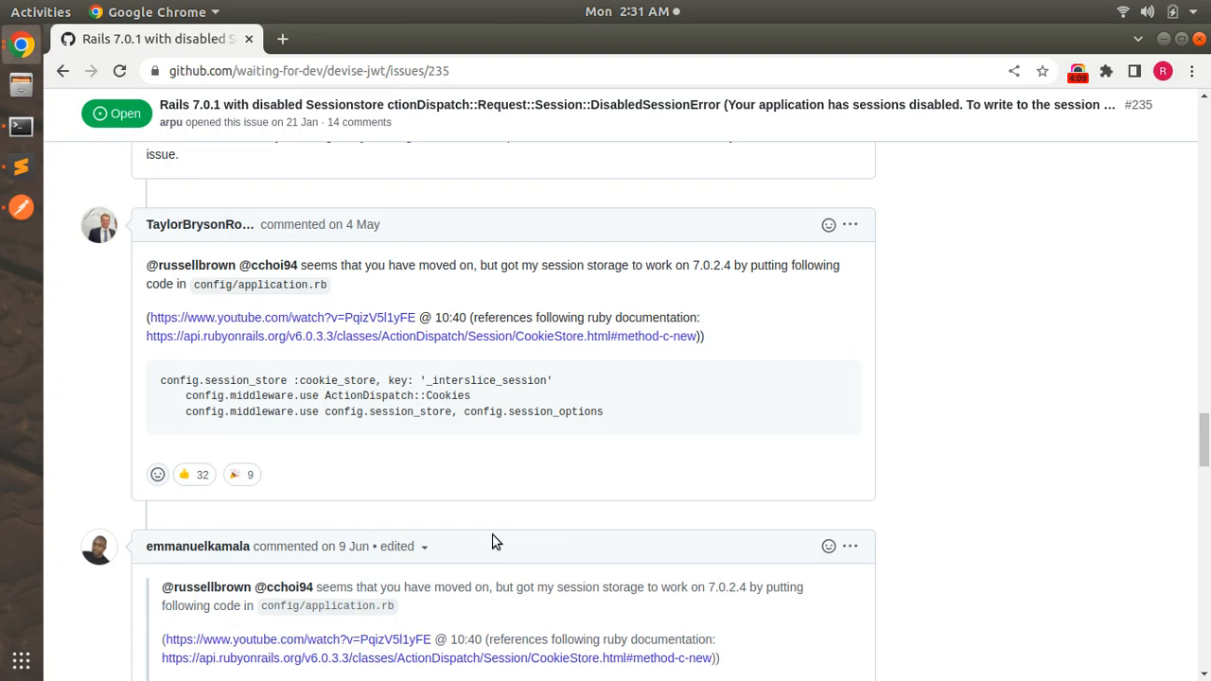
pyautogui.hotkey('alt', 'Tab')
pyautogui.hotkey('alt', 'Tab')
pyautogui.hotkey('alt', 'Tab')
pyautogui.hotkey('alt', 'Tab')
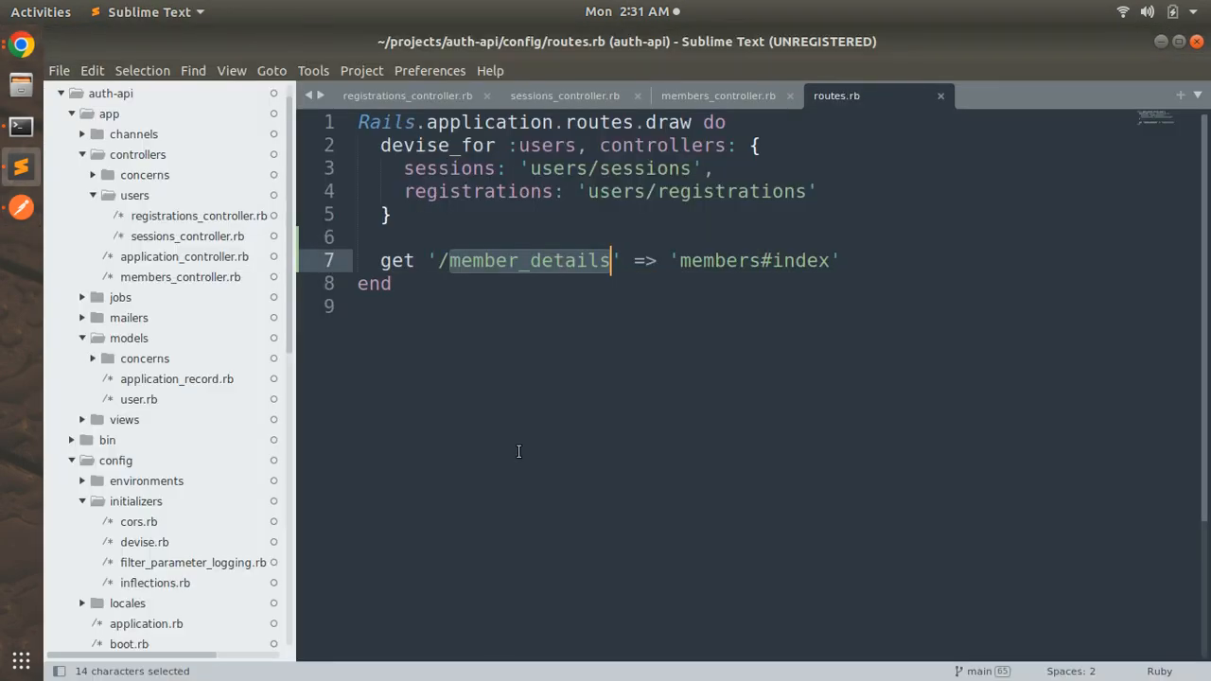
pyautogui.click(713, 98)
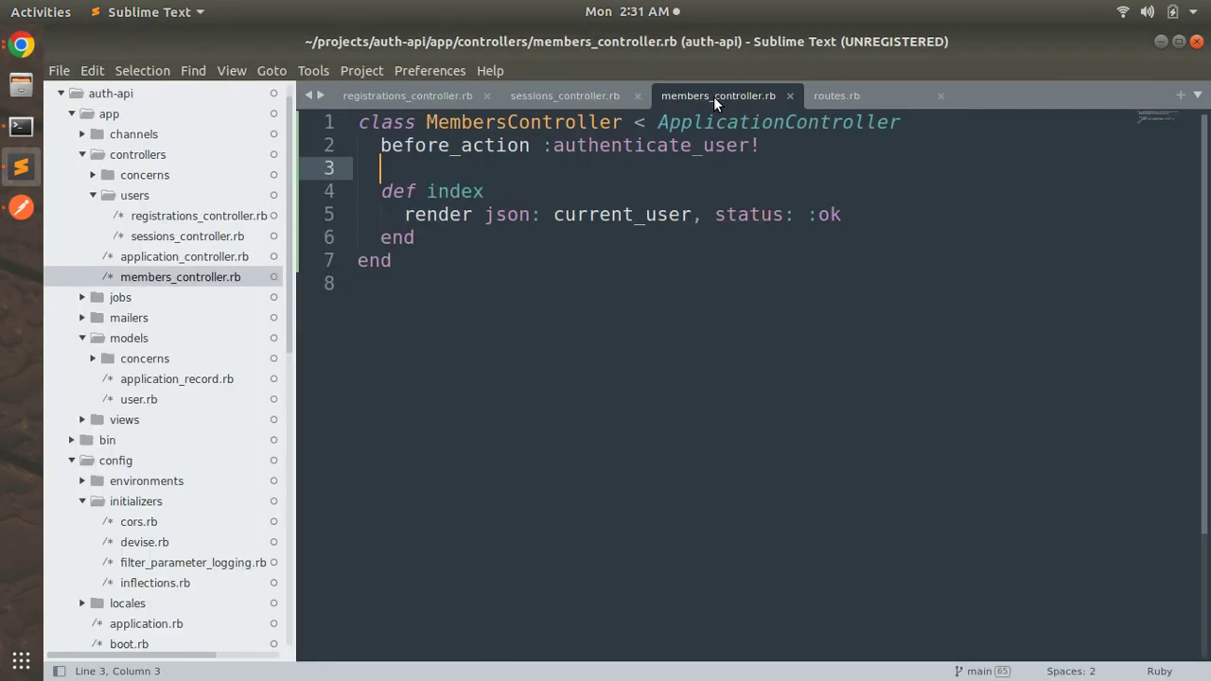
pyautogui.click(583, 282)
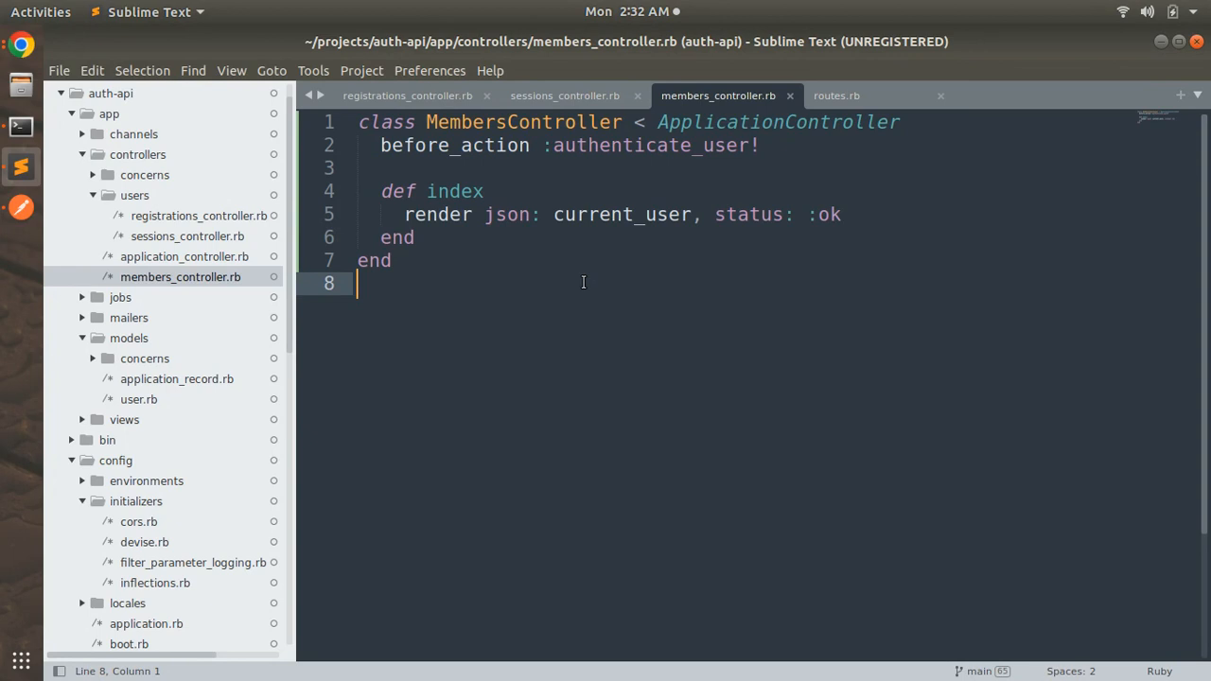
pyautogui.hotkey('ctrl', 's')
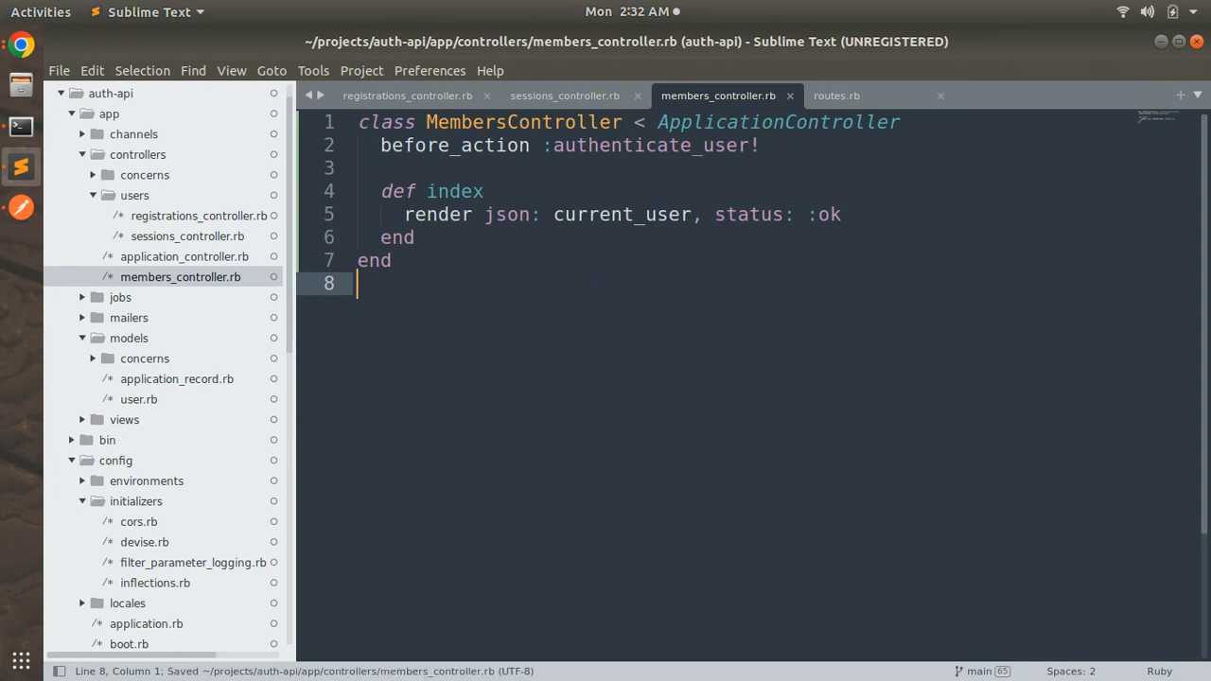
# Resend the users/sign_in POST request in Postman, viewing the body, and get 200 OK signed in.
pyautogui.hotkey('alt', 'Tab')
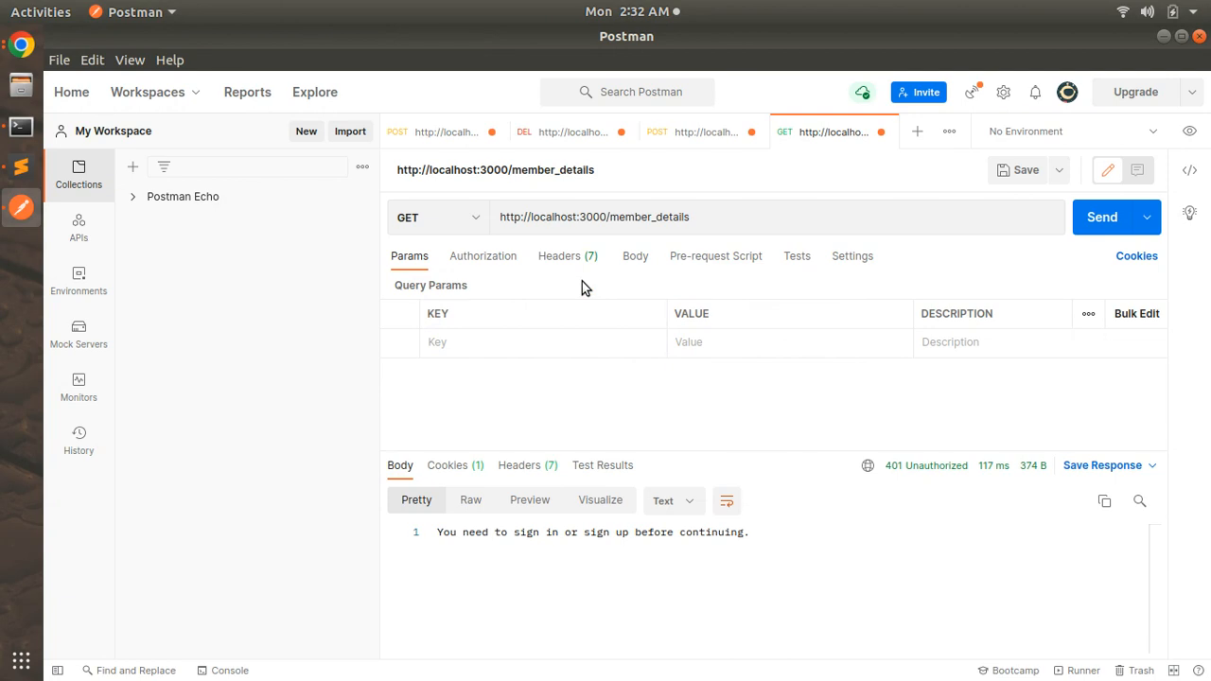
pyautogui.click(685, 130)
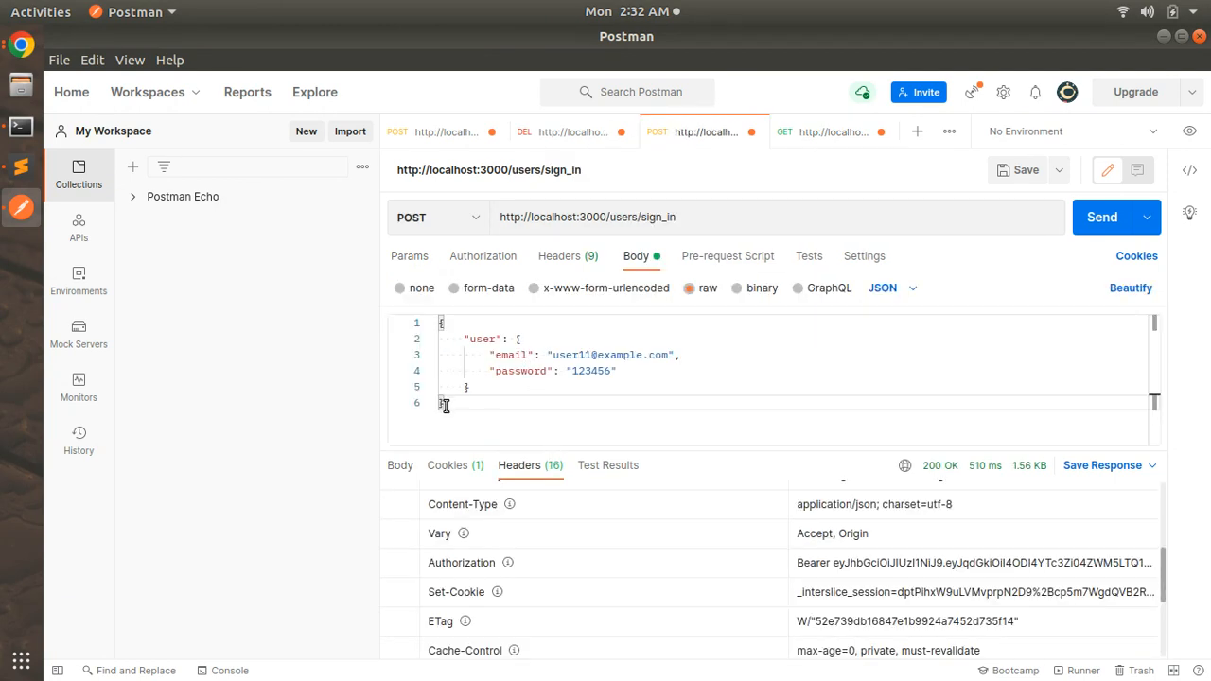
pyautogui.click(398, 465)
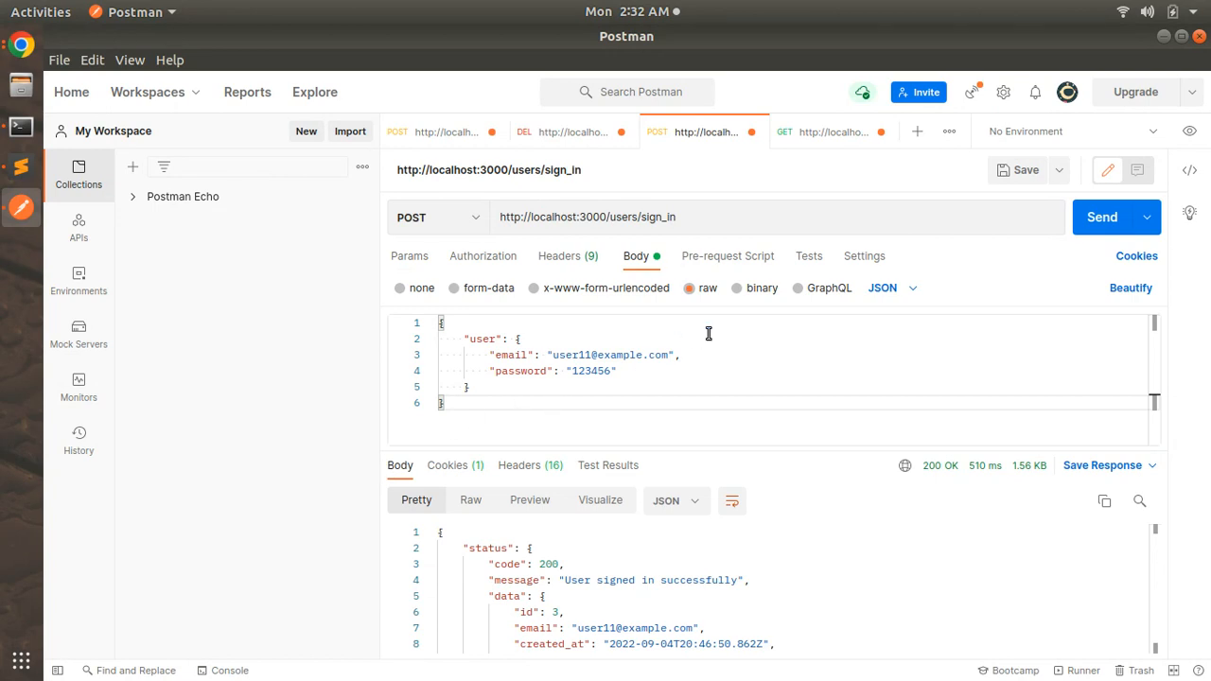
pyautogui.click(1098, 219)
# Review the server log's 401 member_details and 200 sign-in entries, adding spacing, then return to Postman.
pyautogui.click(21, 126)
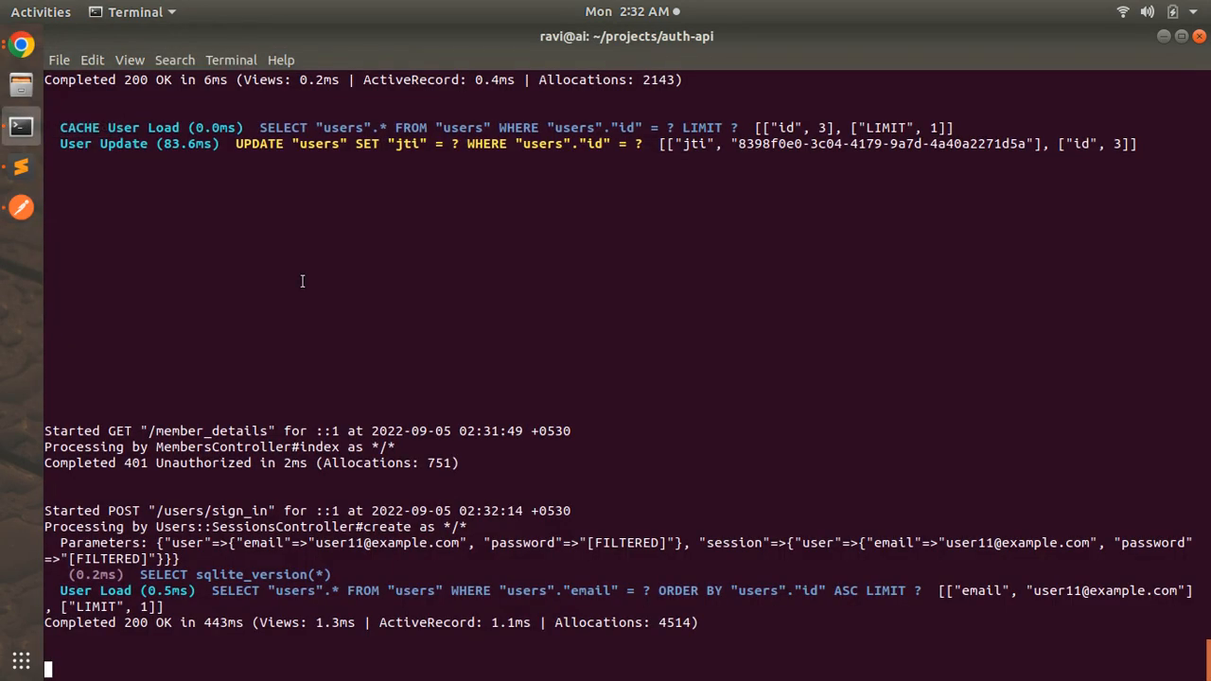
pyautogui.press('Return')
pyautogui.press('Return')
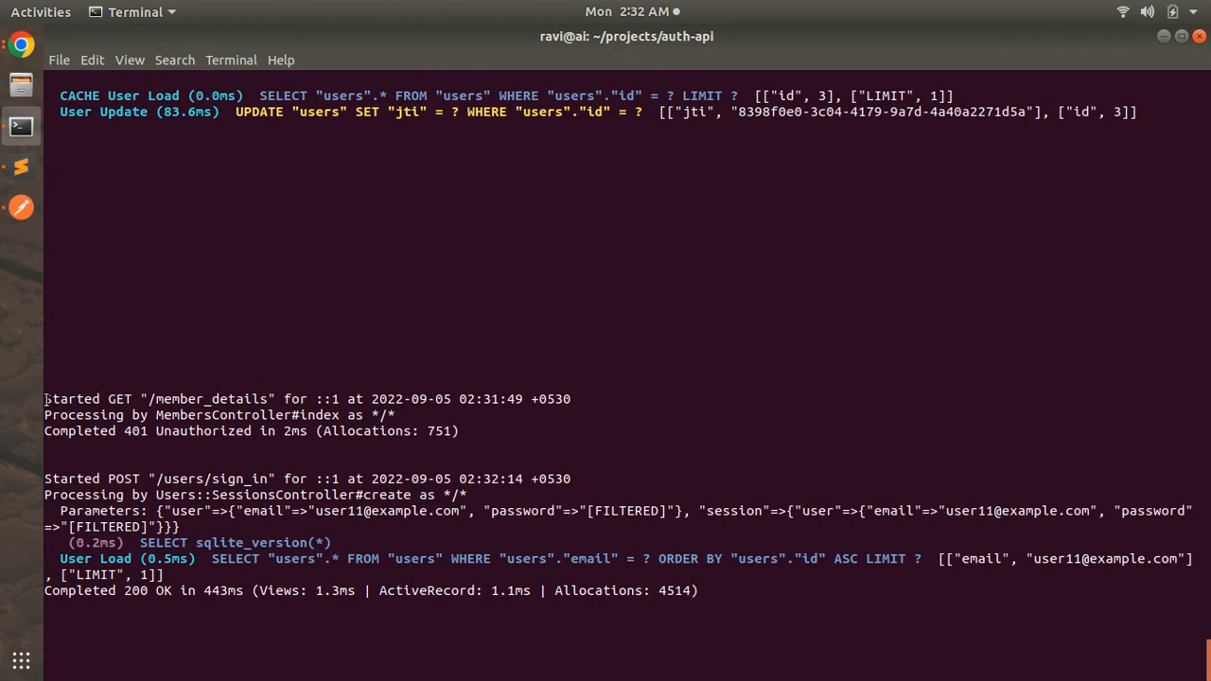
pyautogui.moveTo(47, 399); pyautogui.dragTo(238, 431)
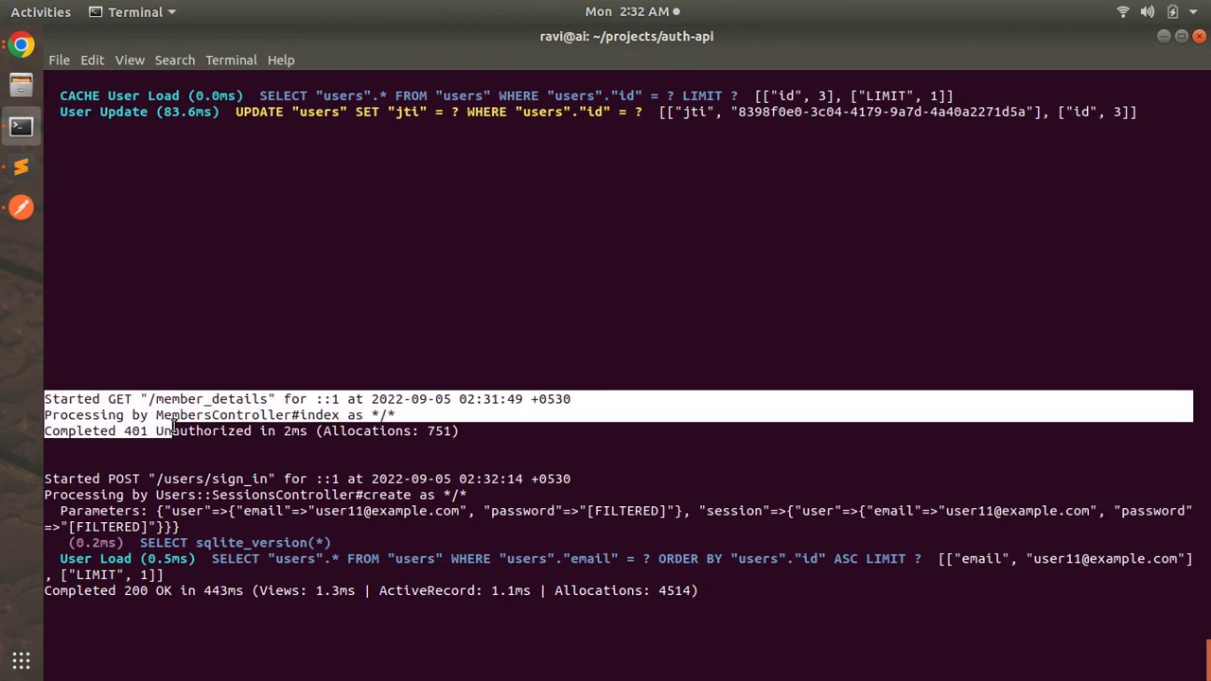
pyautogui.click(238, 430)
pyautogui.press('Return')
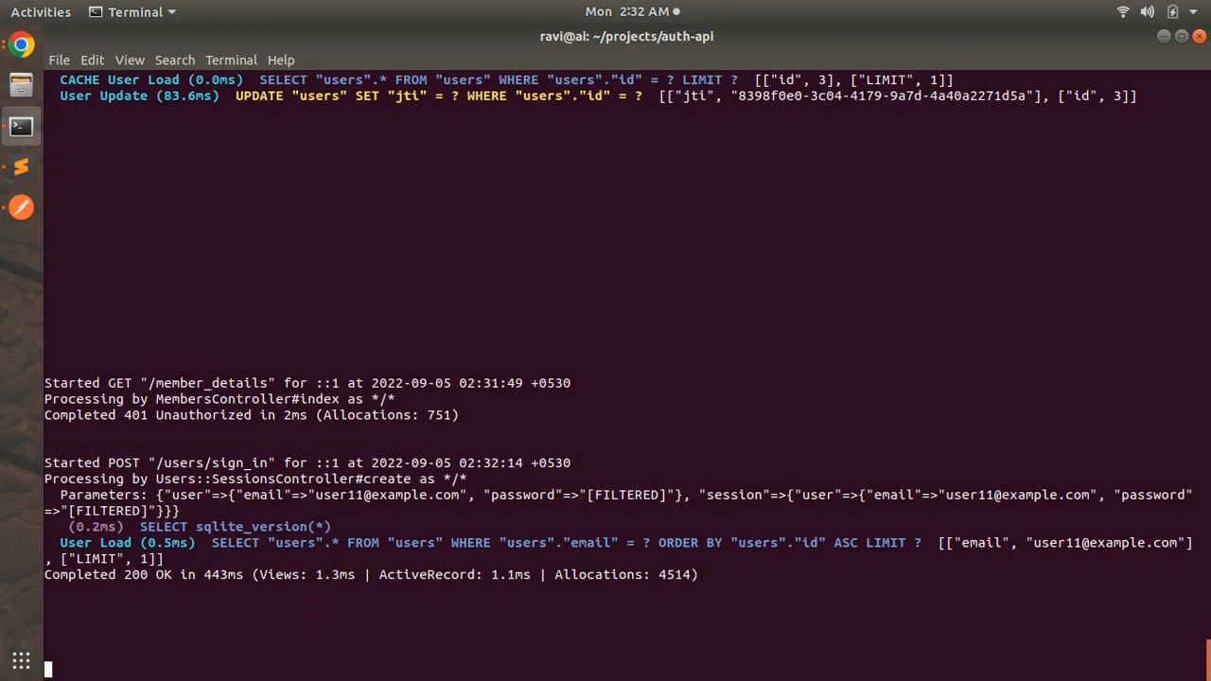
pyautogui.press('Return')
pyautogui.press('Return')
pyautogui.press('Return')
pyautogui.hotkey('alt', 'Tab')
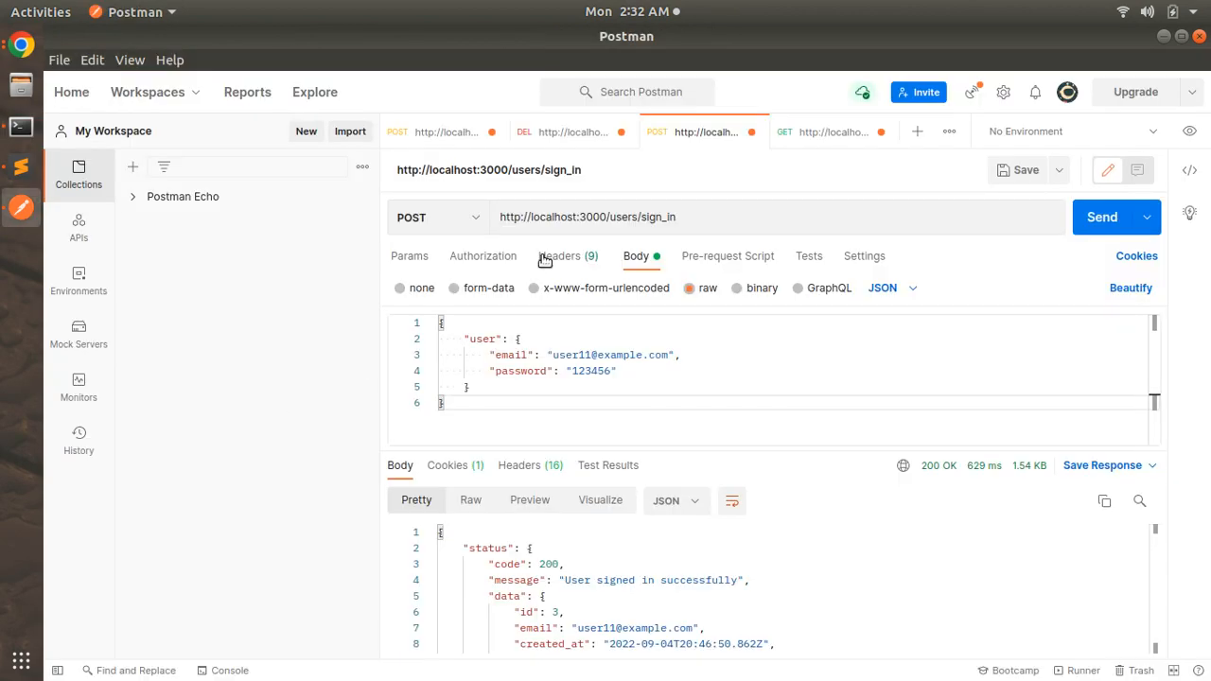
# Resend the member_details GET request, get 200 OK with user11's JSON, and check the server log.
pyautogui.click(802, 142)
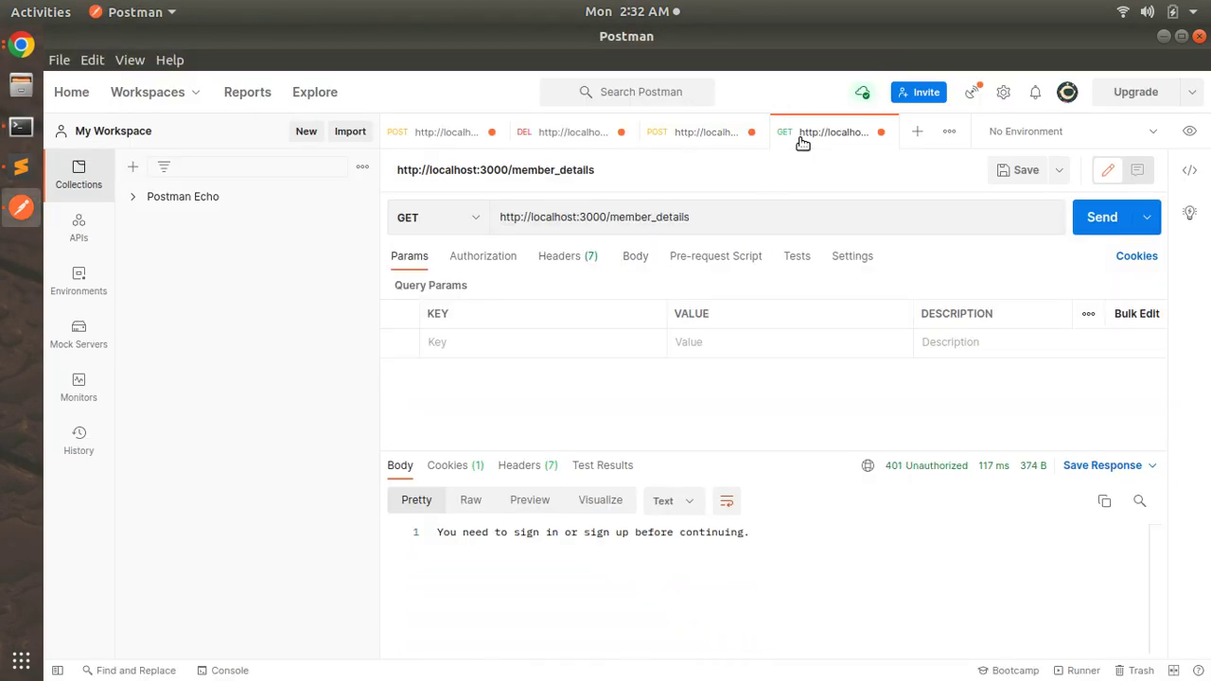
pyautogui.click(1113, 220)
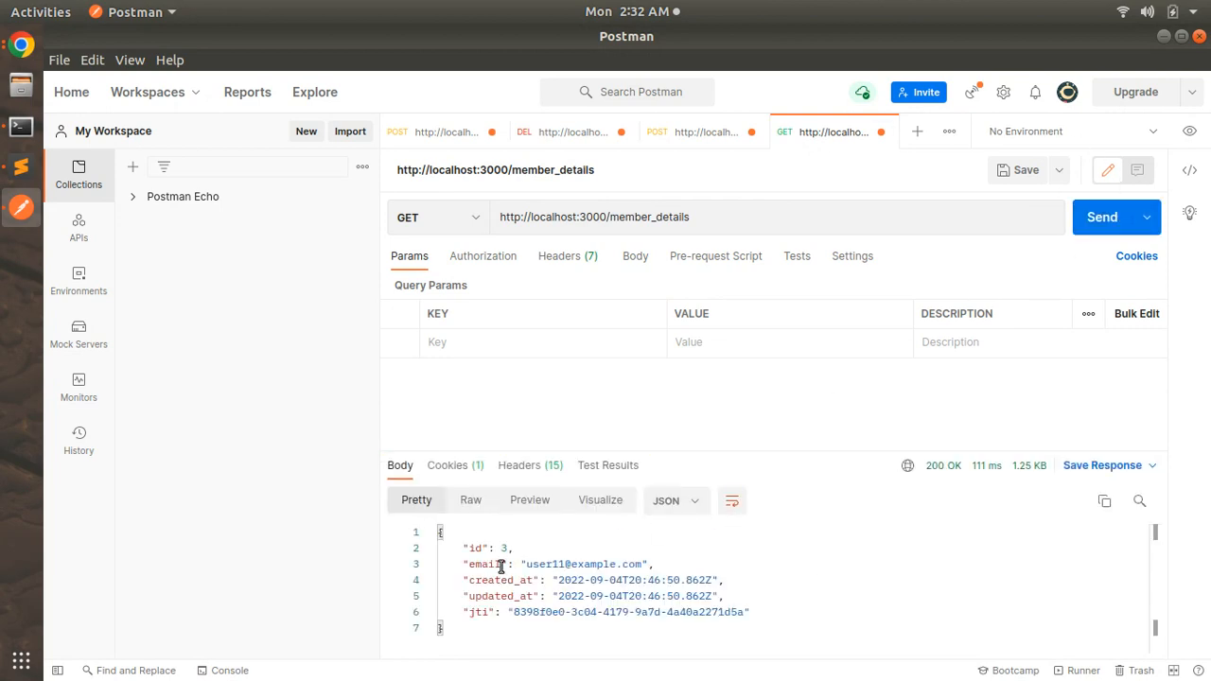
pyautogui.hotkey('alt', 'Tab')
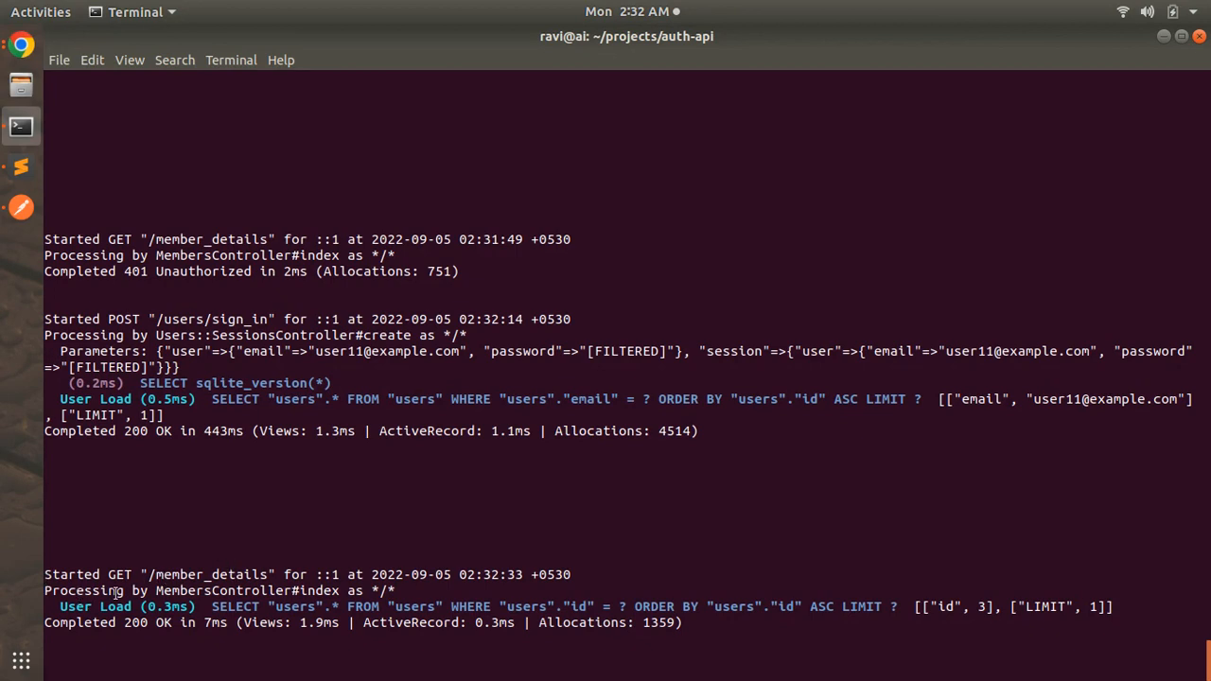
# Confirm the Rails log shows MembersController#index completing 200 OK, then bring Sublime Text back.
pyautogui.moveTo(150, 590); pyautogui.dragTo(340, 592)
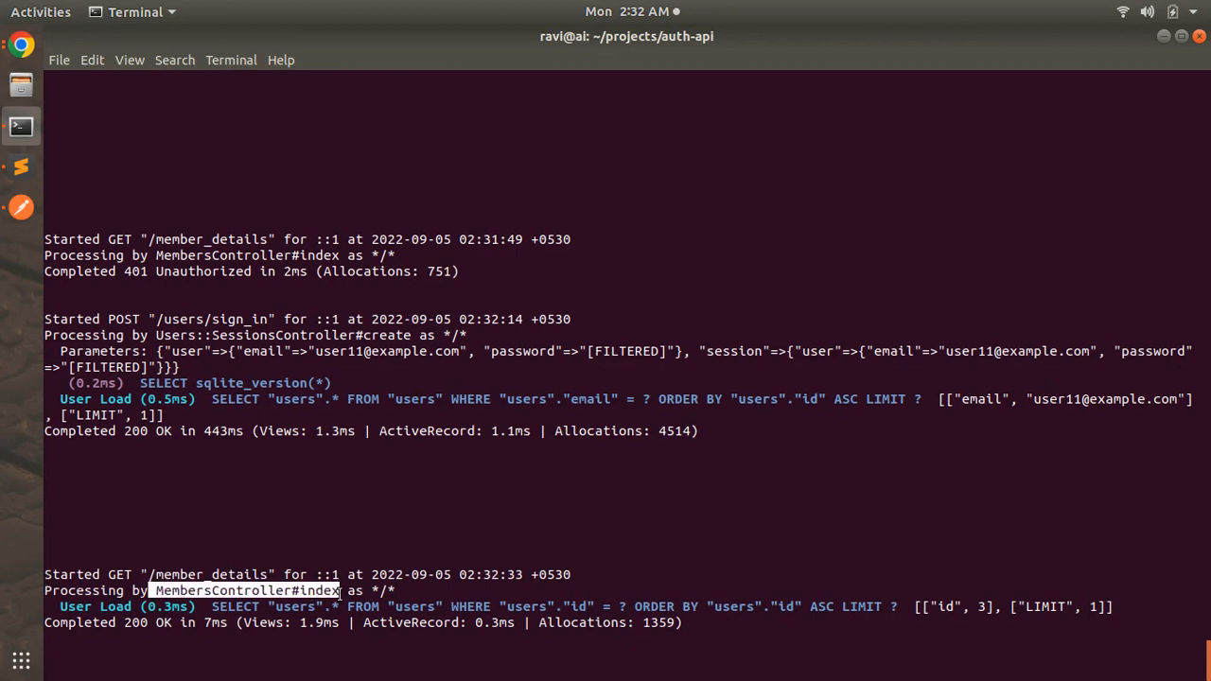
pyautogui.moveTo(68, 622)
pyautogui.mouseDown()
pyautogui.moveTo(153, 634)
pyautogui.moveTo(230, 623)
pyautogui.mouseUp()
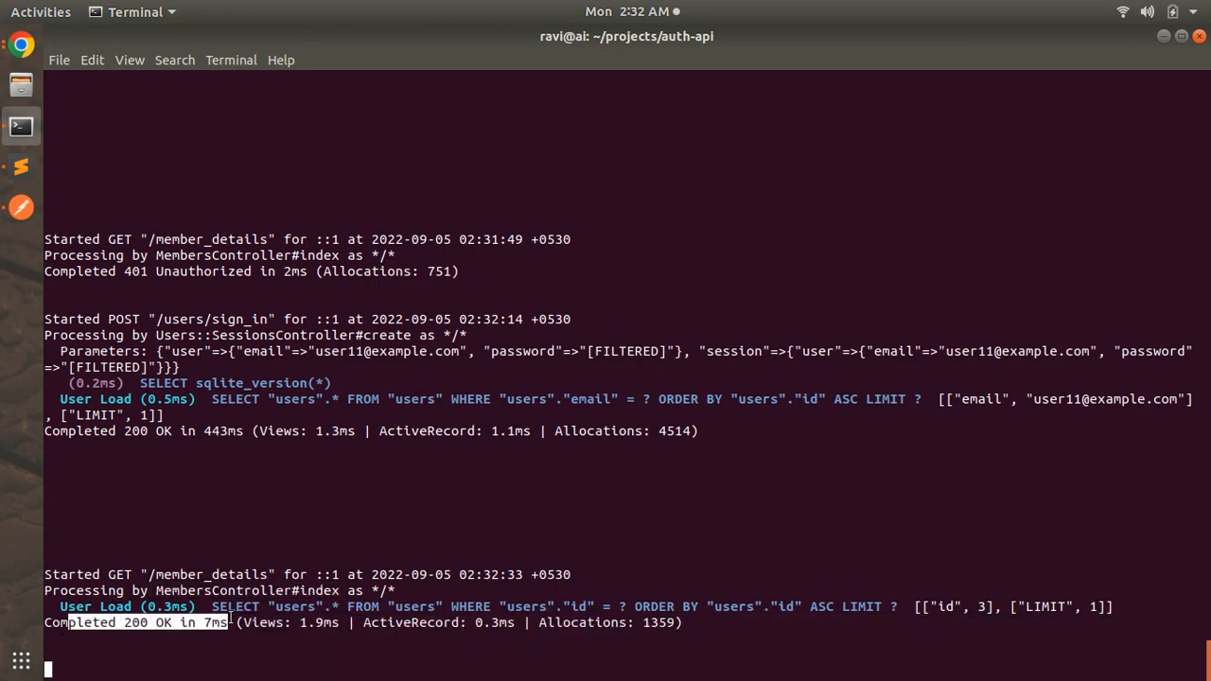
pyautogui.click(230, 619)
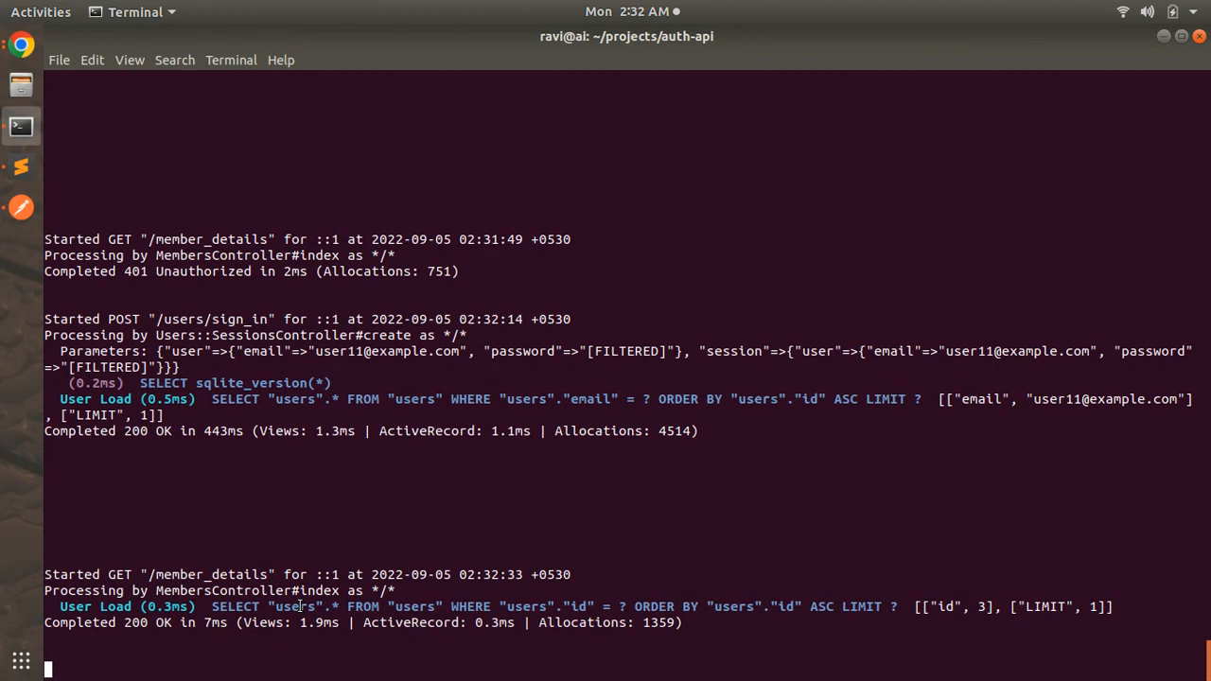
pyautogui.hotkey('alt', 'Tab')
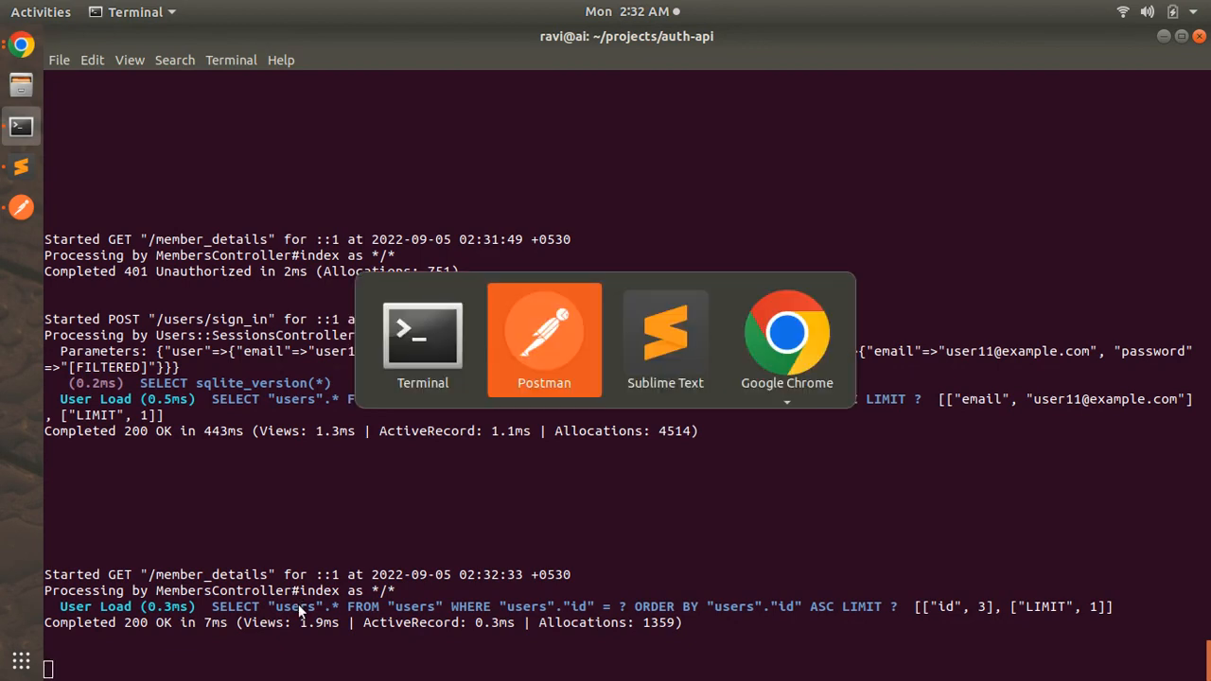
pyautogui.hotkey('alt', 'Tab')
pyautogui.hotkey('alt', 'Tab')
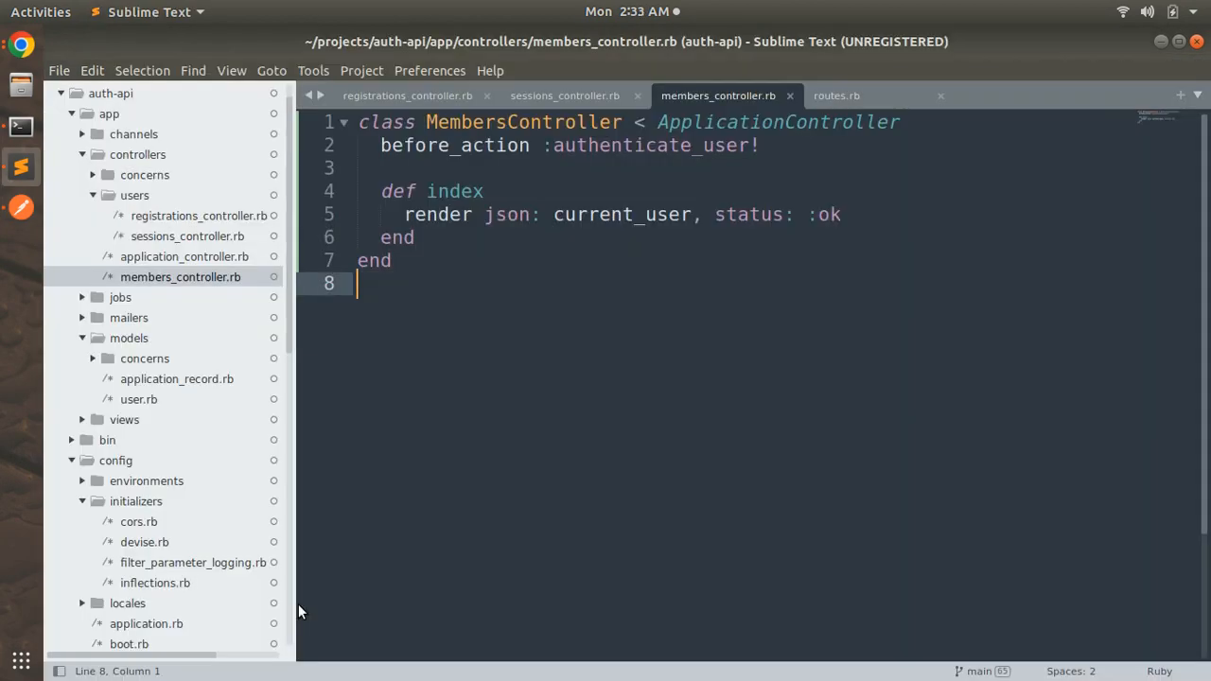